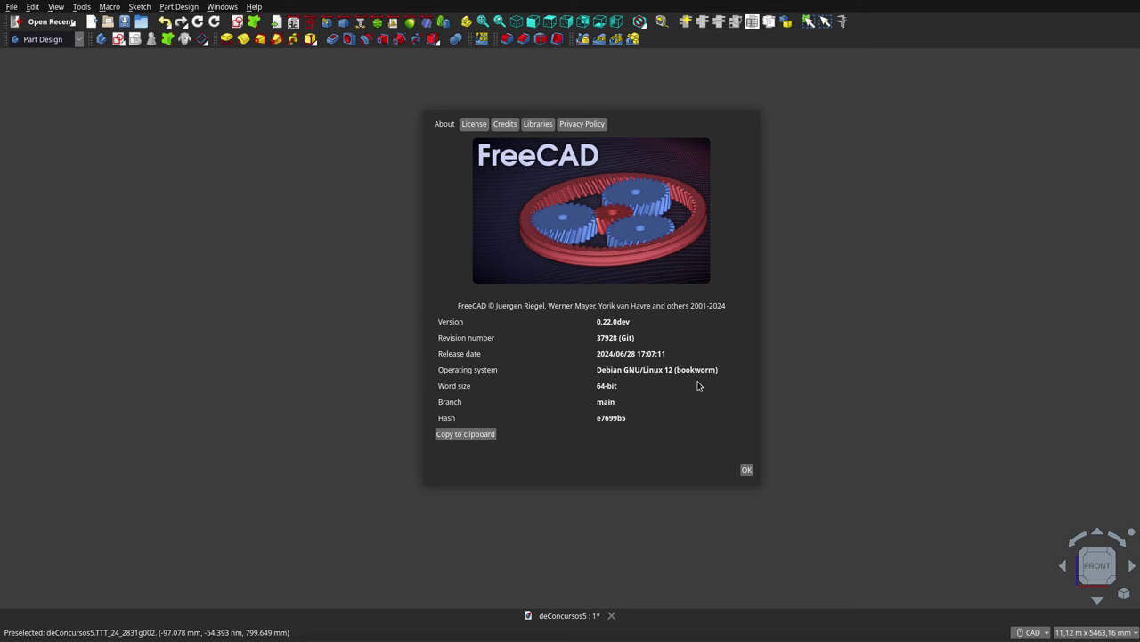
Dismiss the About window, then check the 400 × 250 tray against the drawing in Top and Bottom views
left_click(747, 471)
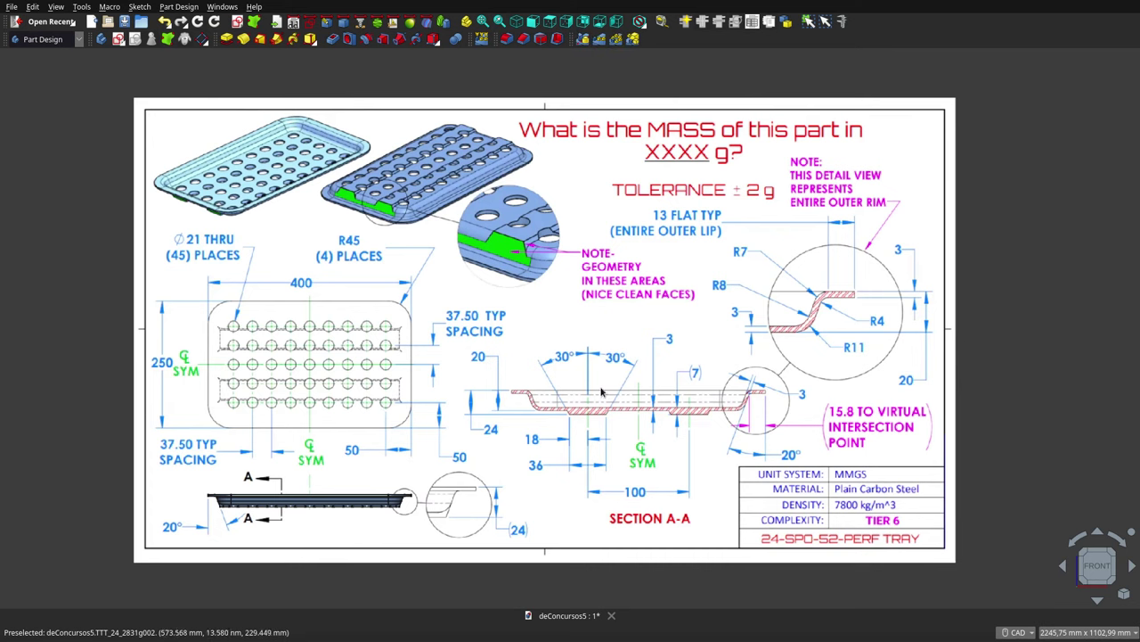
left_click(549, 23)
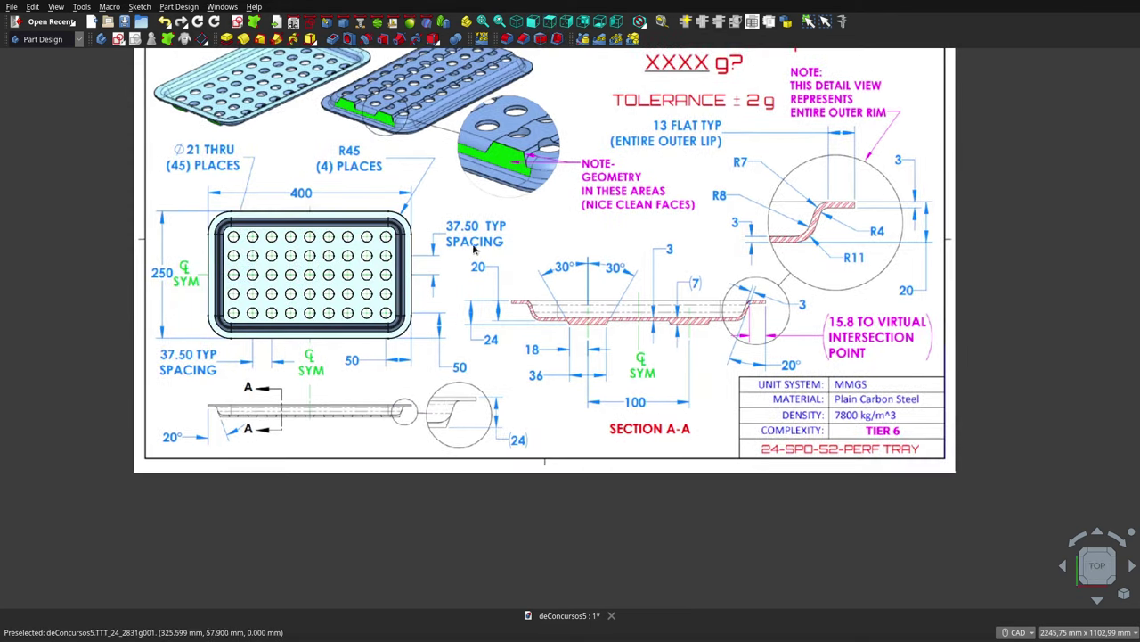
scroll(512, 326, "down", 2)
scroll(514, 202, "up", 2)
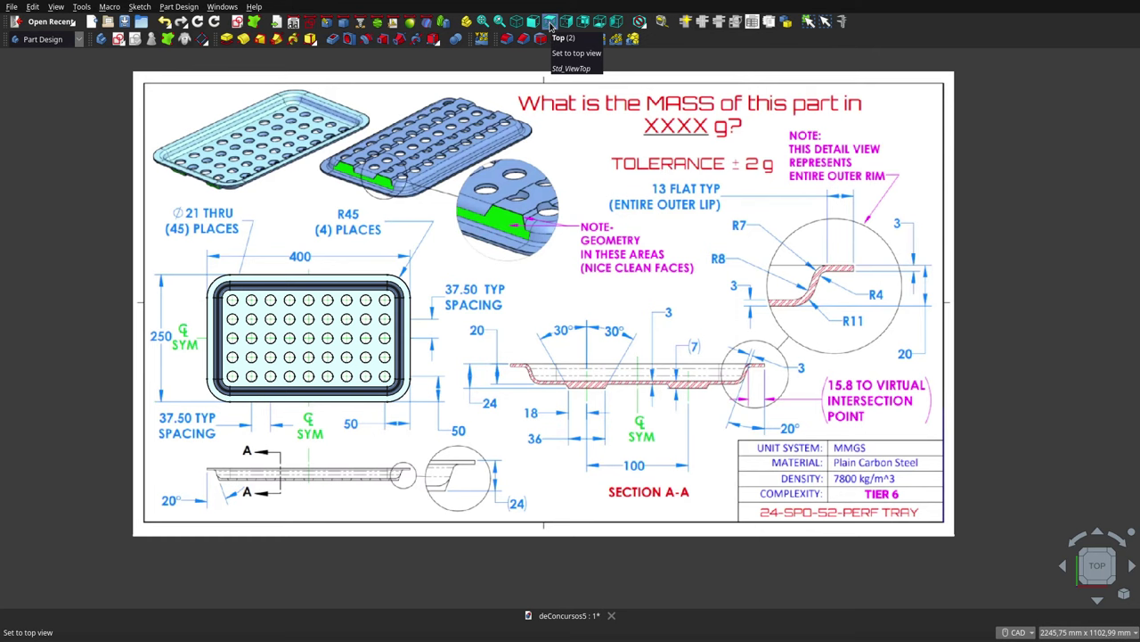
left_click(601, 22)
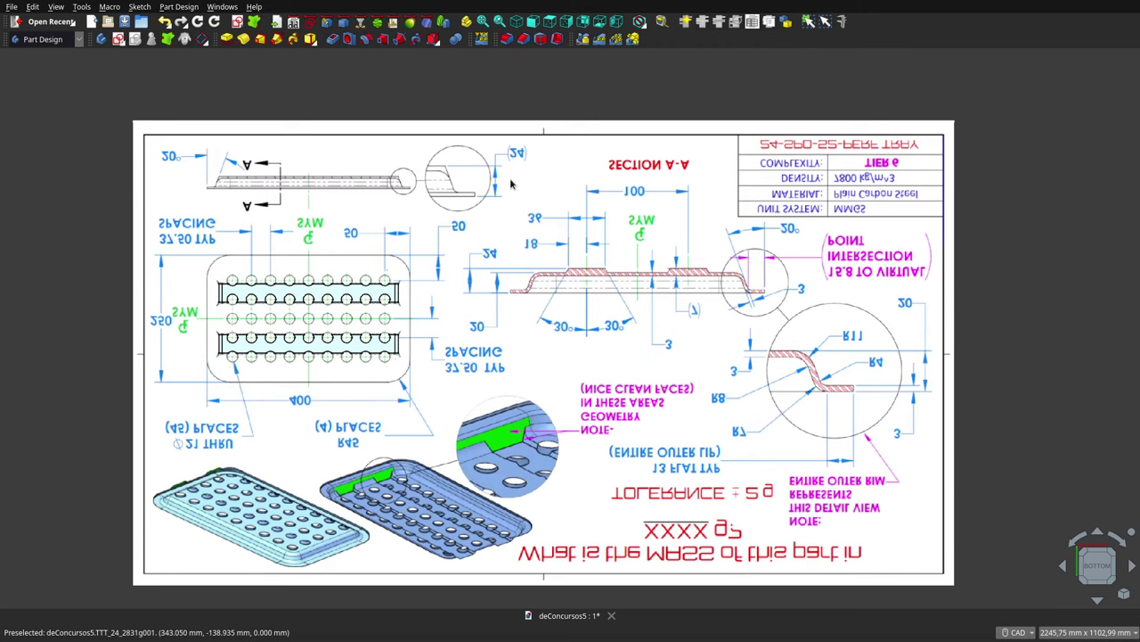
Switch to the Right view and zoom in until the tray profile overlays Section A-A
left_click(567, 22)
scroll(661, 206, "down", 2)
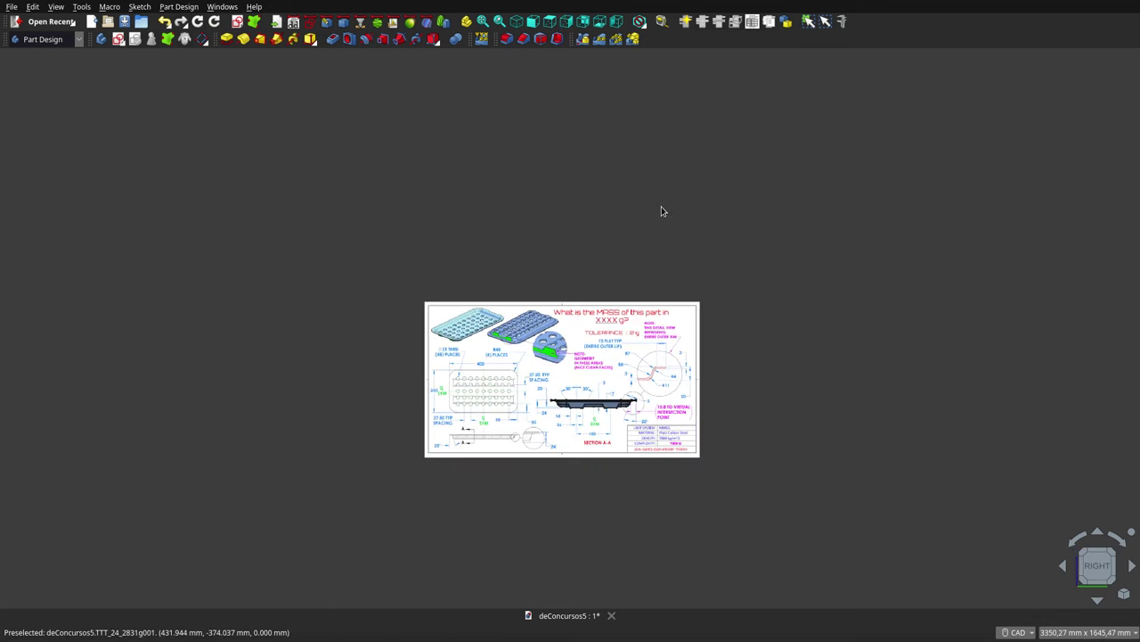
scroll(568, 427, "up", 4)
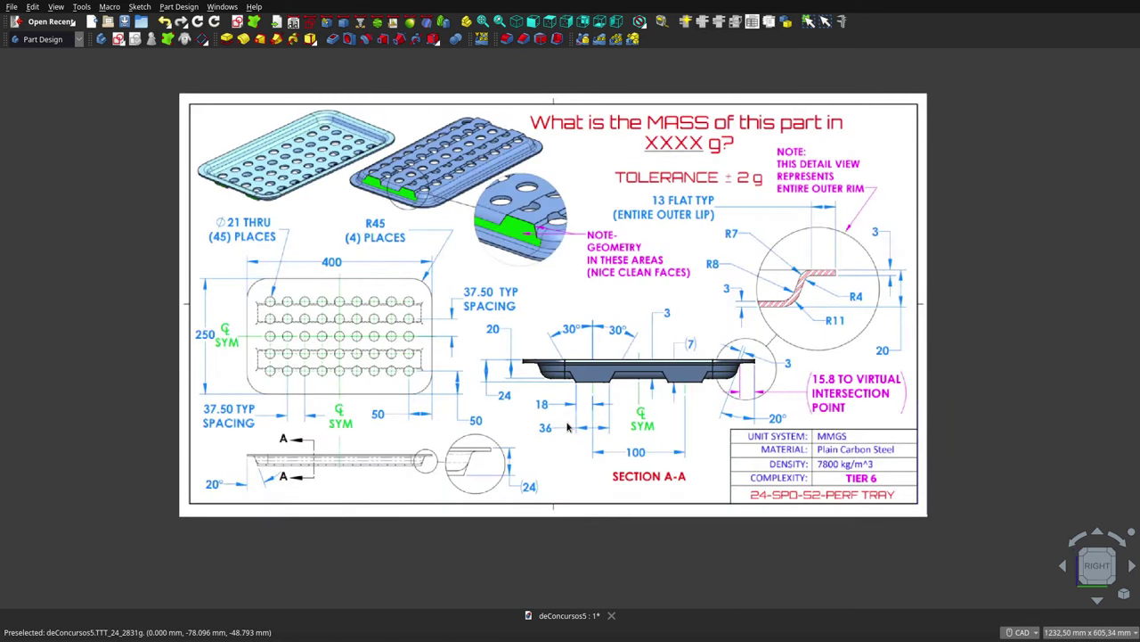
scroll(567, 427, "up", 1)
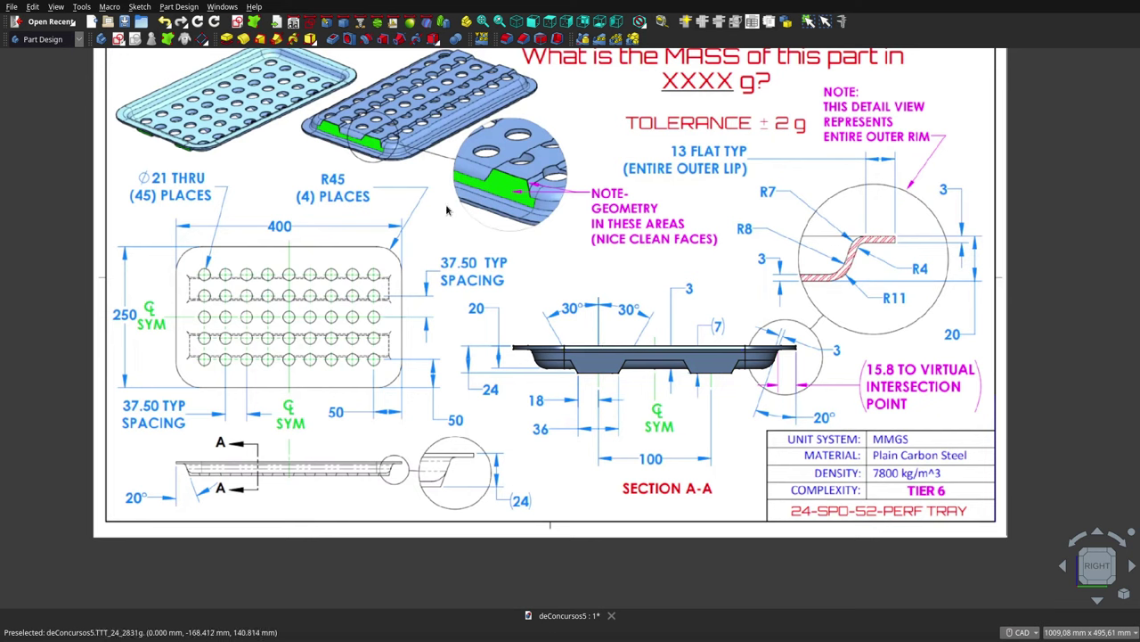
Show the combo view panel, face the tray from the front, and select Body in the tree
key("F3")
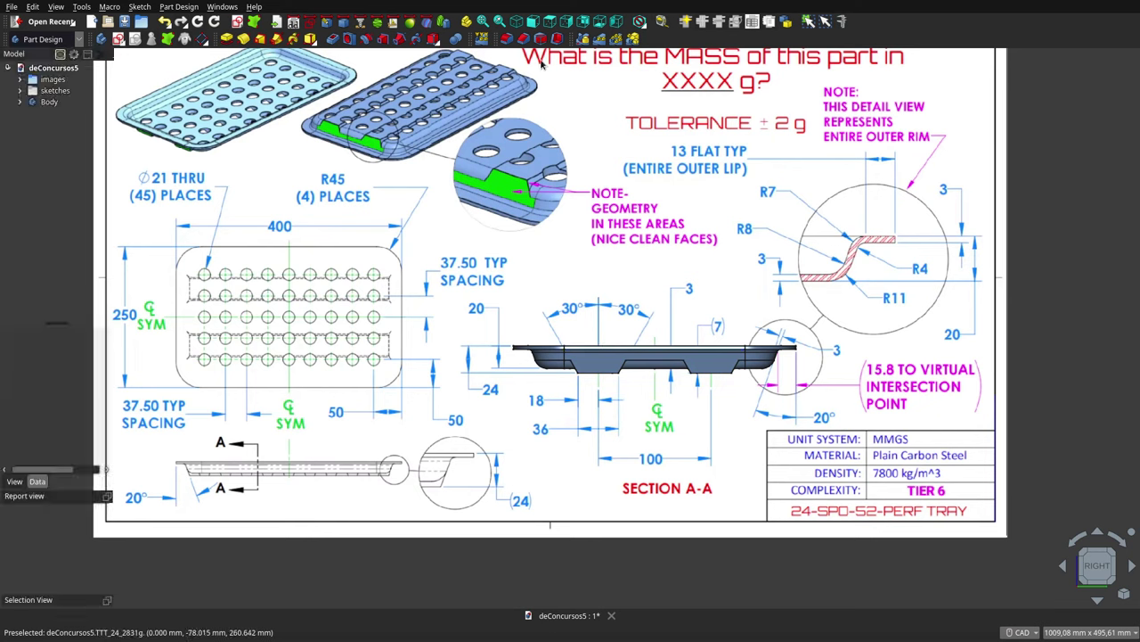
left_click(531, 21)
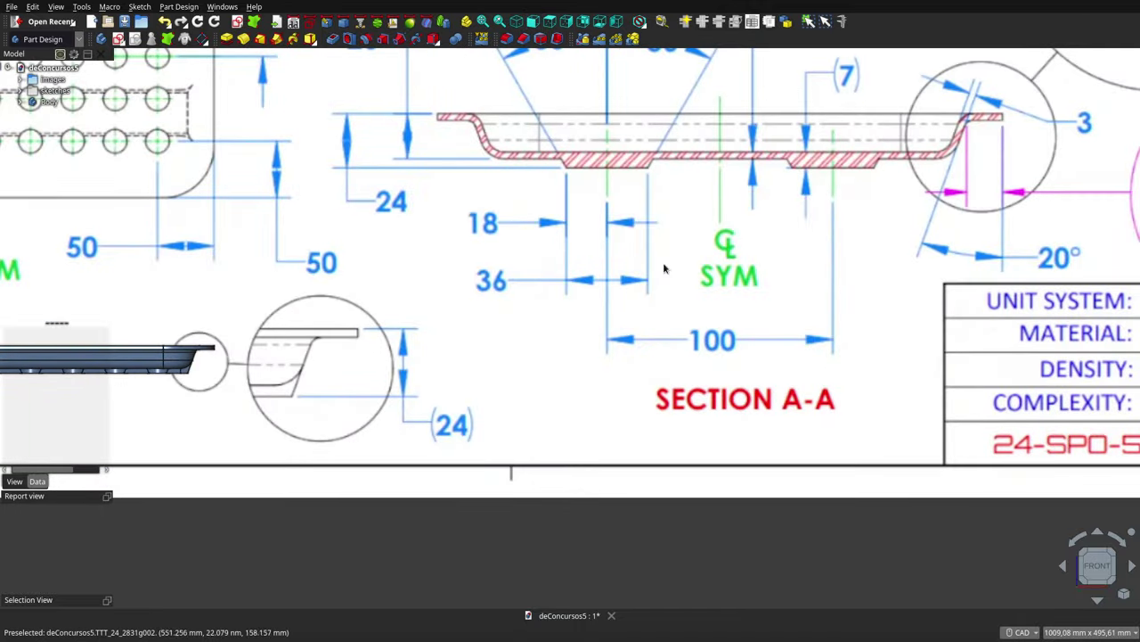
scroll(662, 268, "down", 3)
scroll(562, 306, "up", 2)
scroll(563, 306, "up", 3)
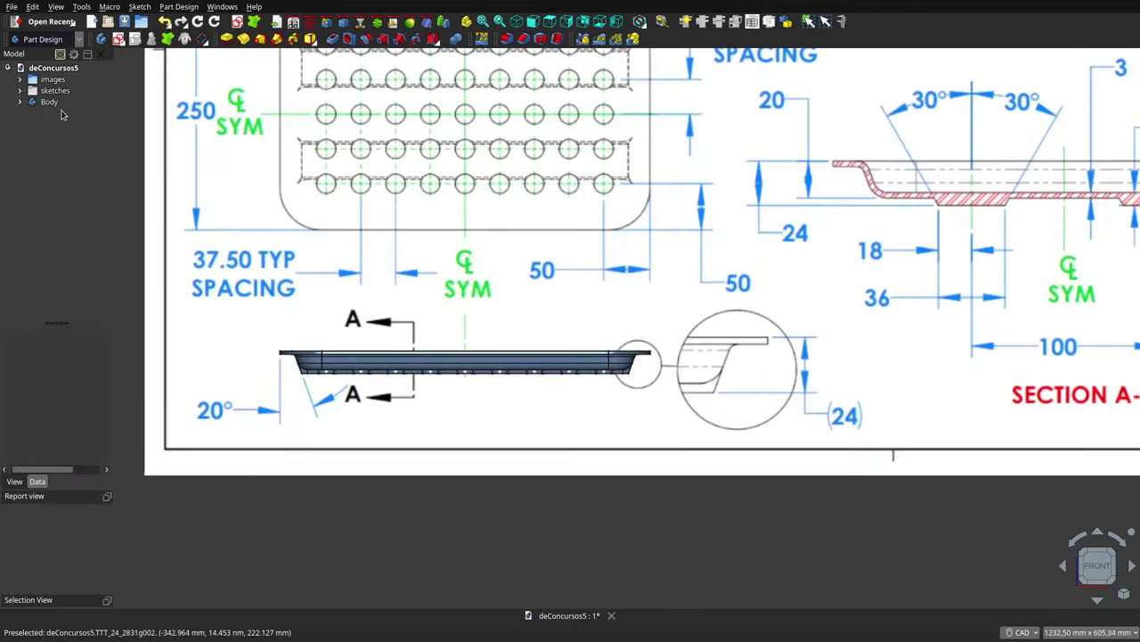
left_click(49, 102)
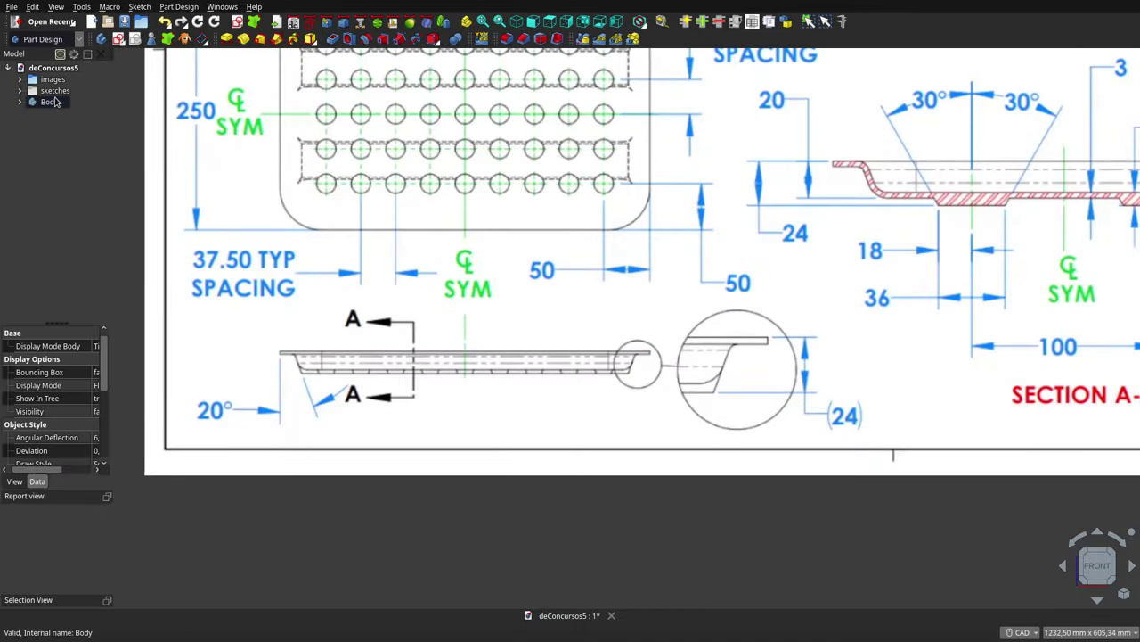
left_click(53, 101)
left_click(445, 265)
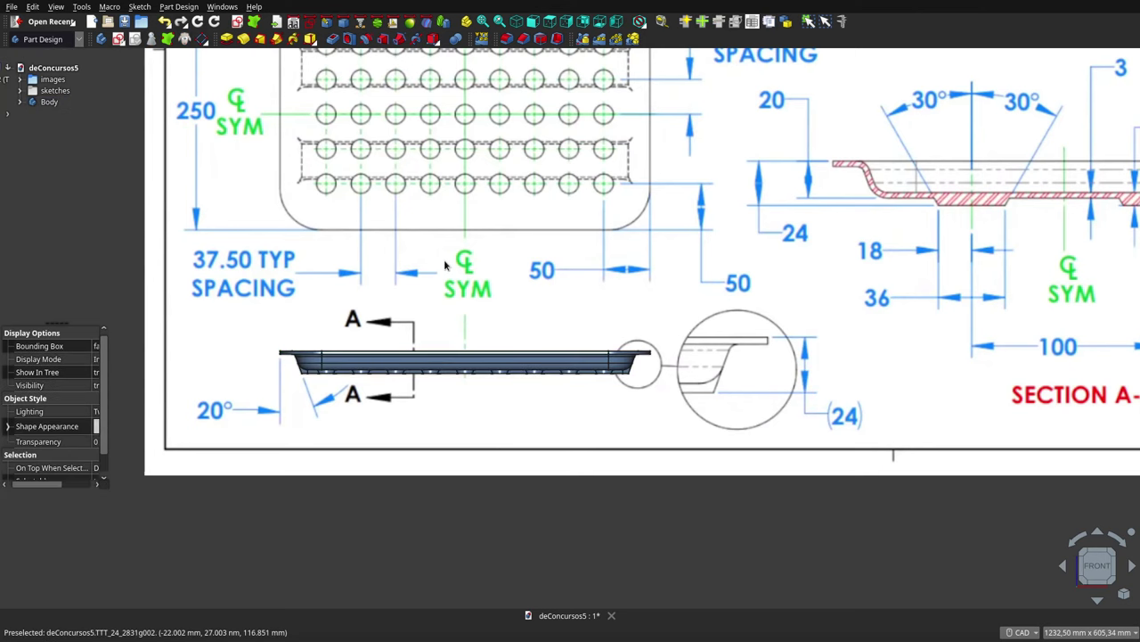
Toggle the Body's visibility in Top and Bottom views to compare it with the drawing
left_click(550, 21)
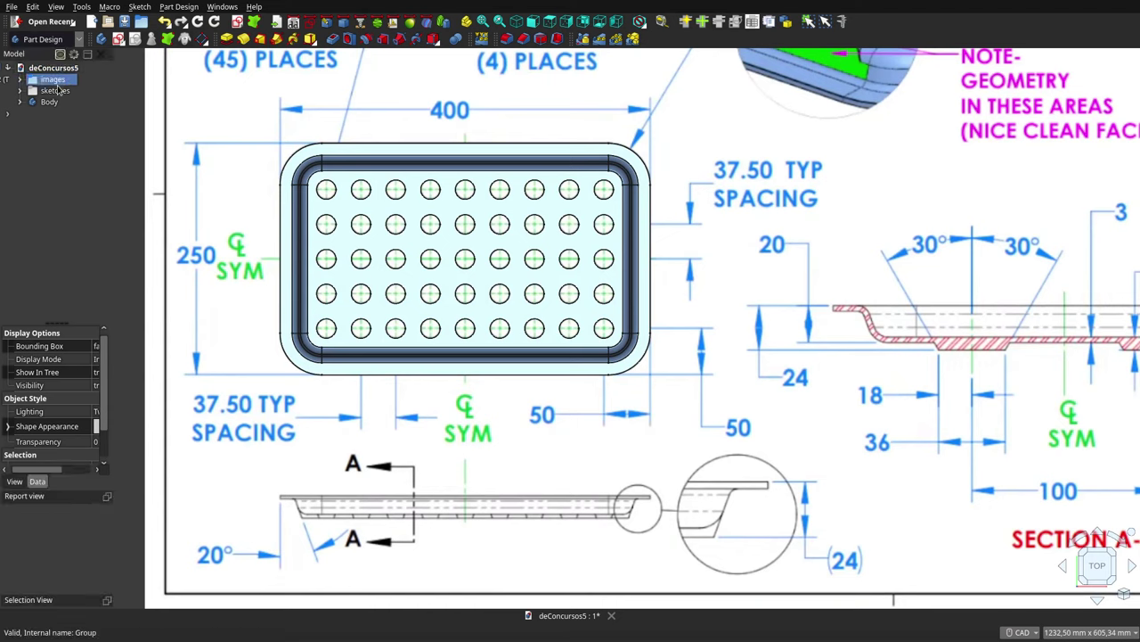
left_click(49, 101)
key("space")
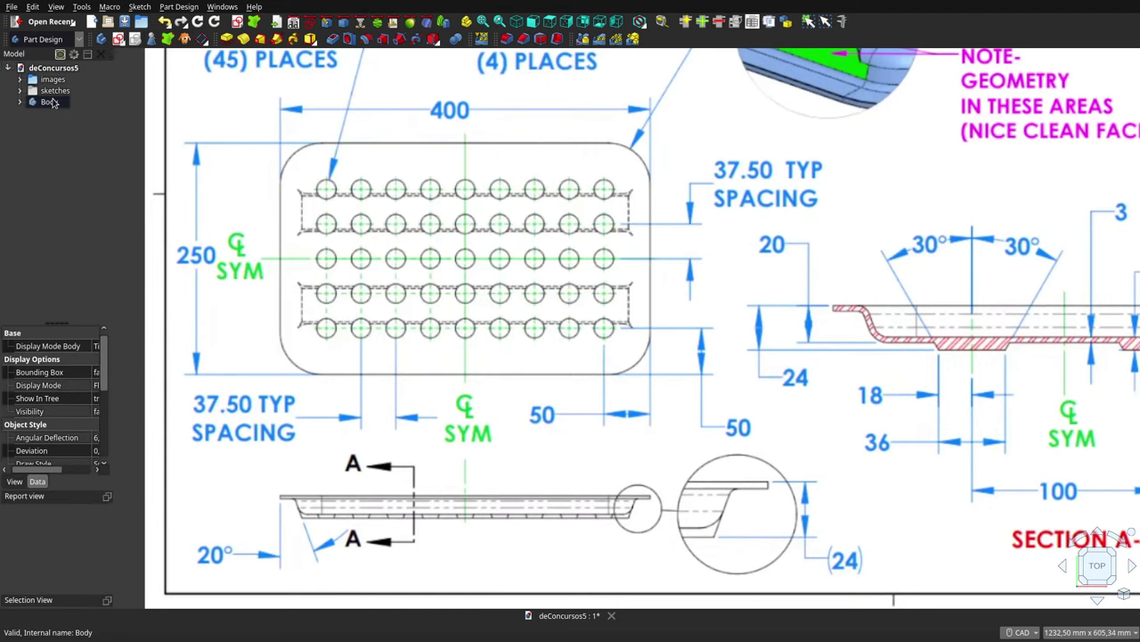
key("space")
key("space")
key("space")
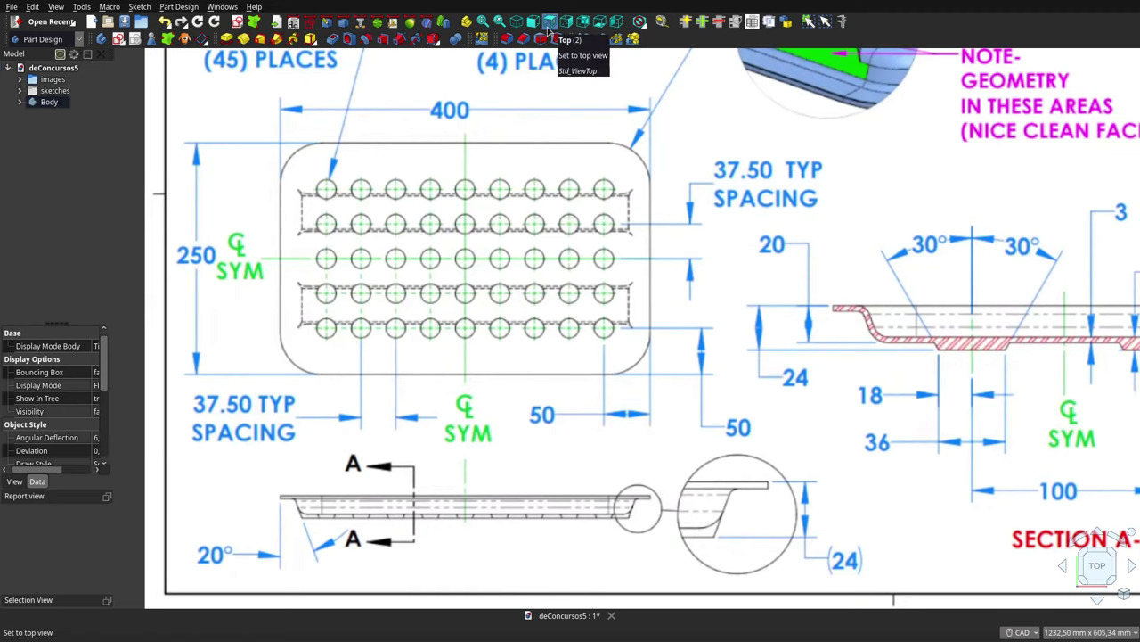
left_click(600, 21)
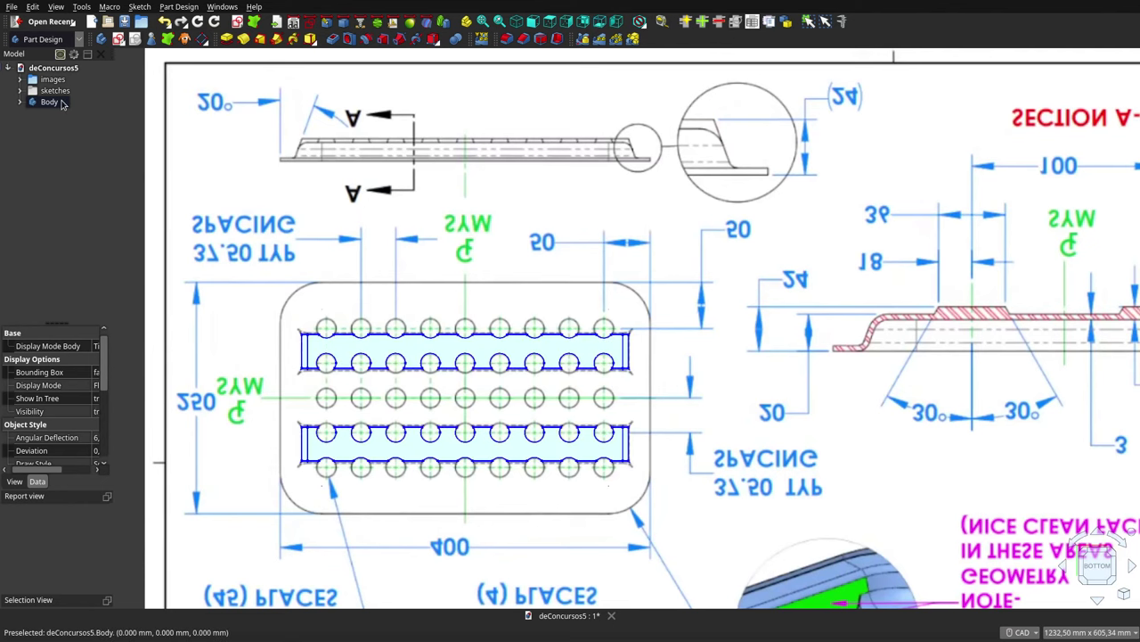
key("space")
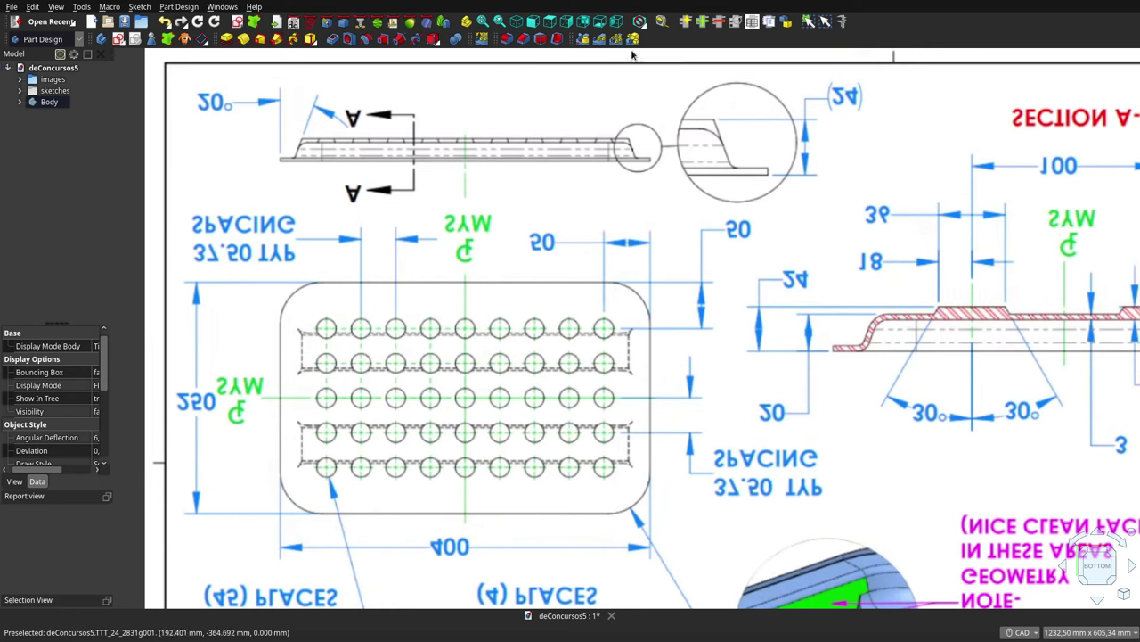
In the Right view, show Body again, reselect it, and hide it over Section A-A
left_click(566, 24)
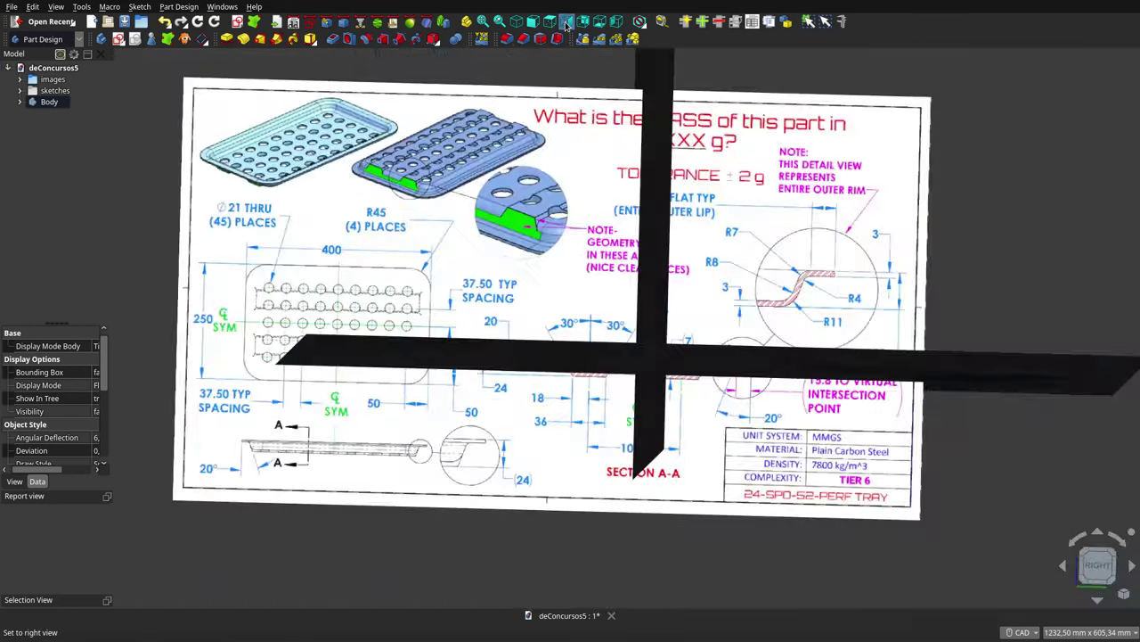
key("space")
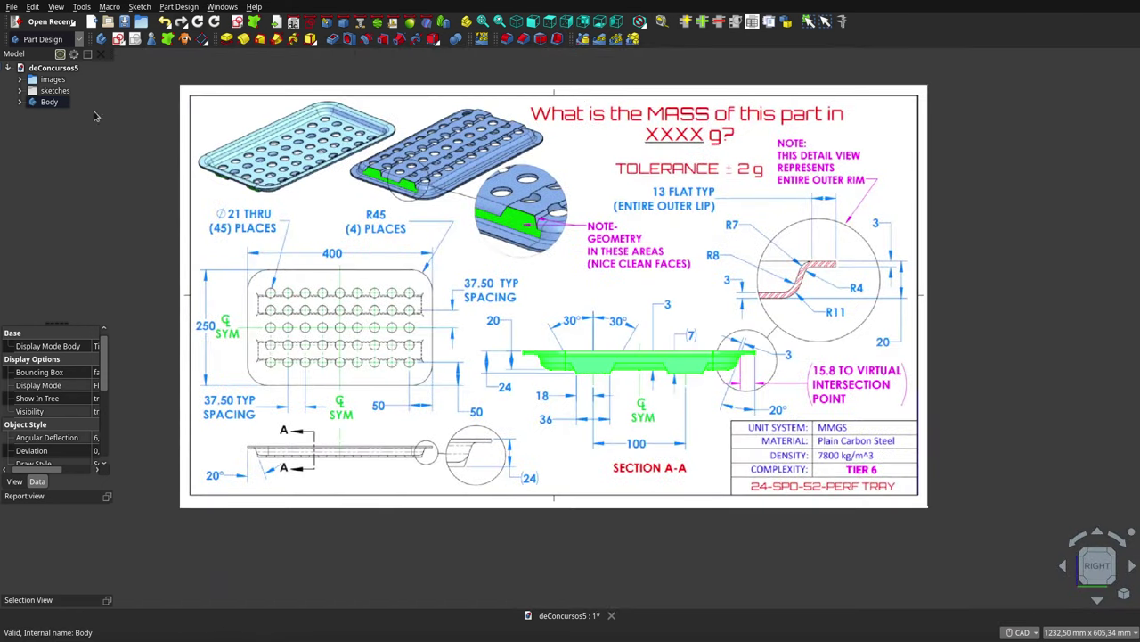
left_click(626, 395)
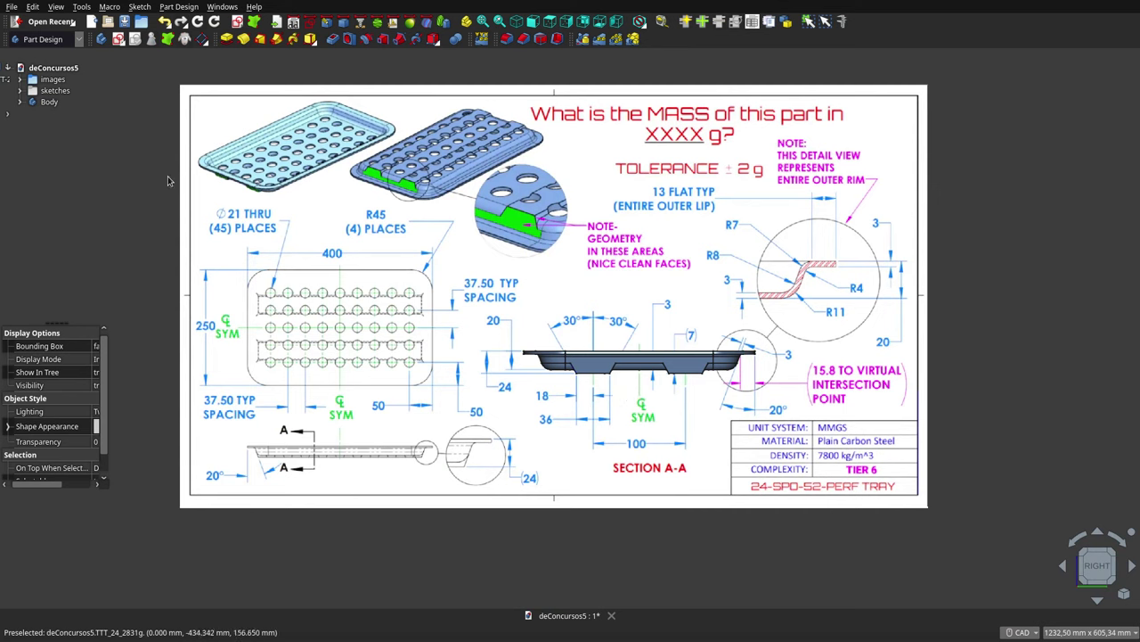
left_click(49, 103)
left_click(49, 102)
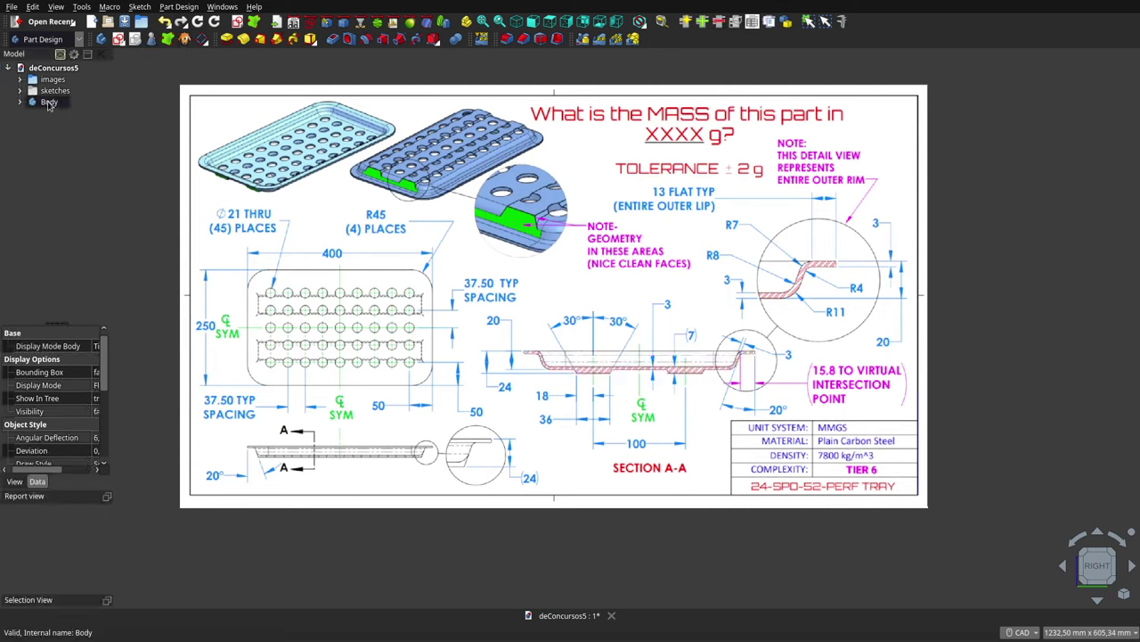
key("space")
In the Front view, zoom onto the part and toggle Body visibility to compare its side profile
scroll(626, 208, "up", 3)
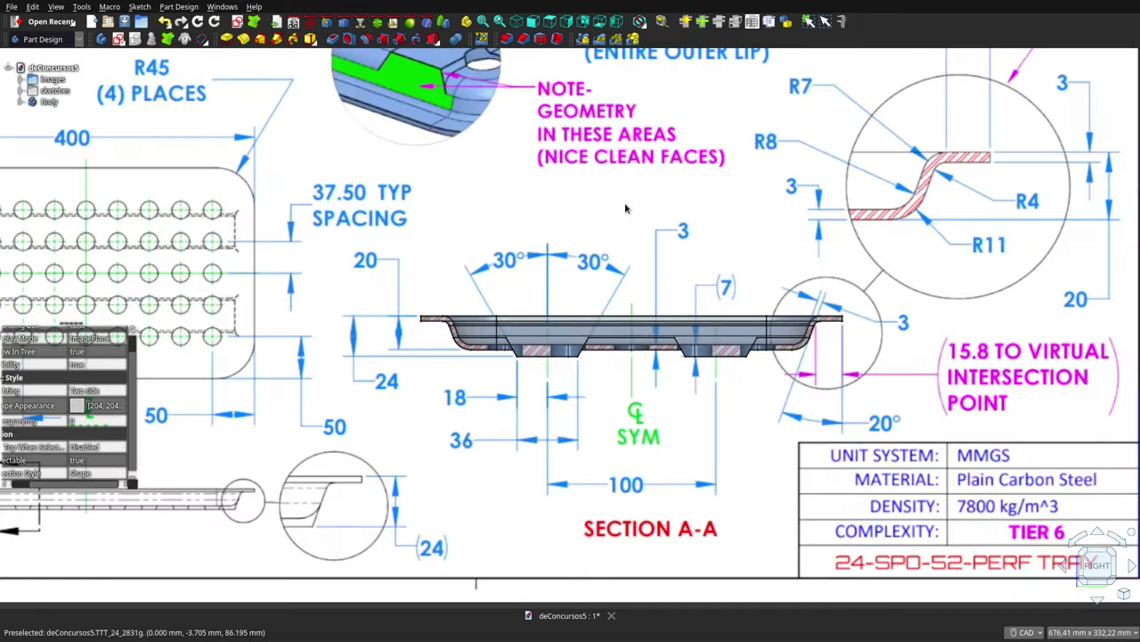
left_click(533, 22)
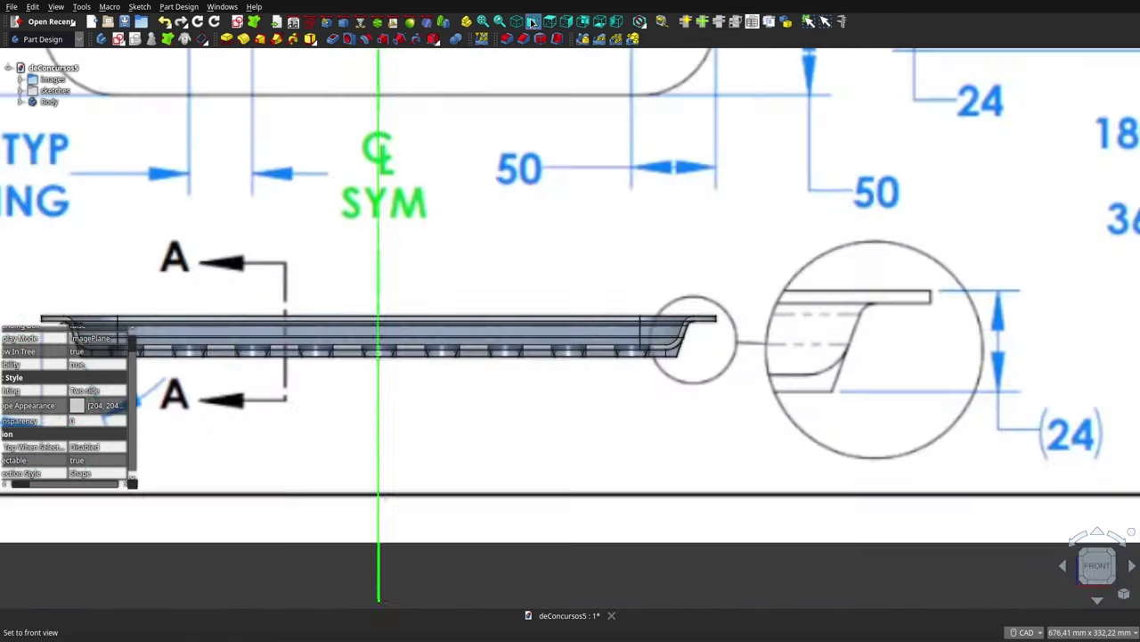
scroll(663, 275, "down", 2)
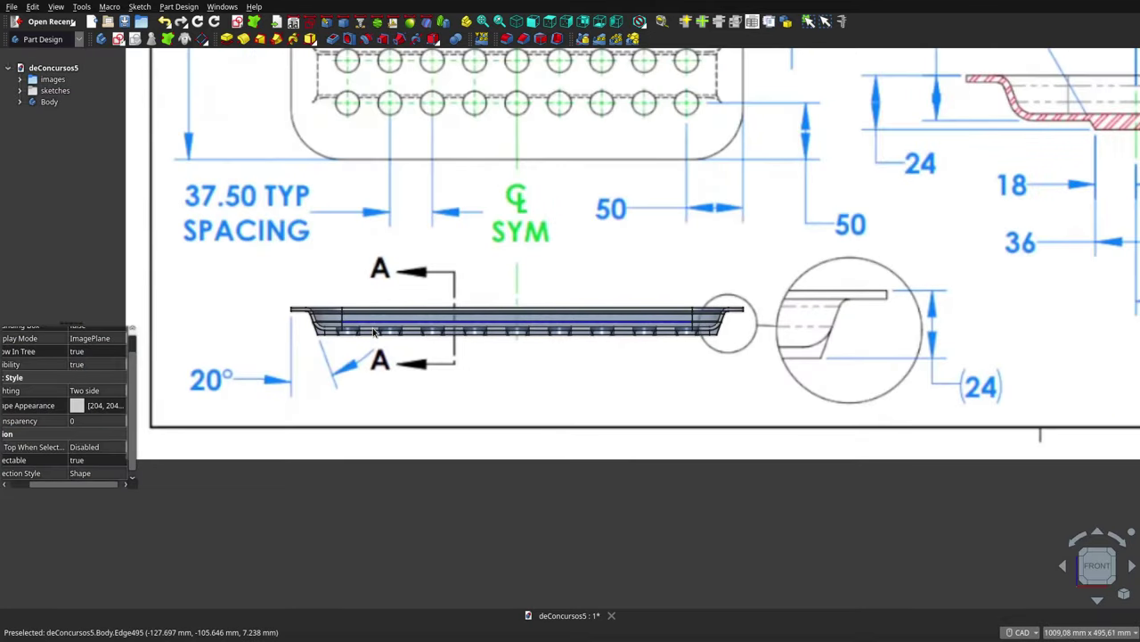
scroll(372, 333, "up", 4)
scroll(498, 351, "down", 2)
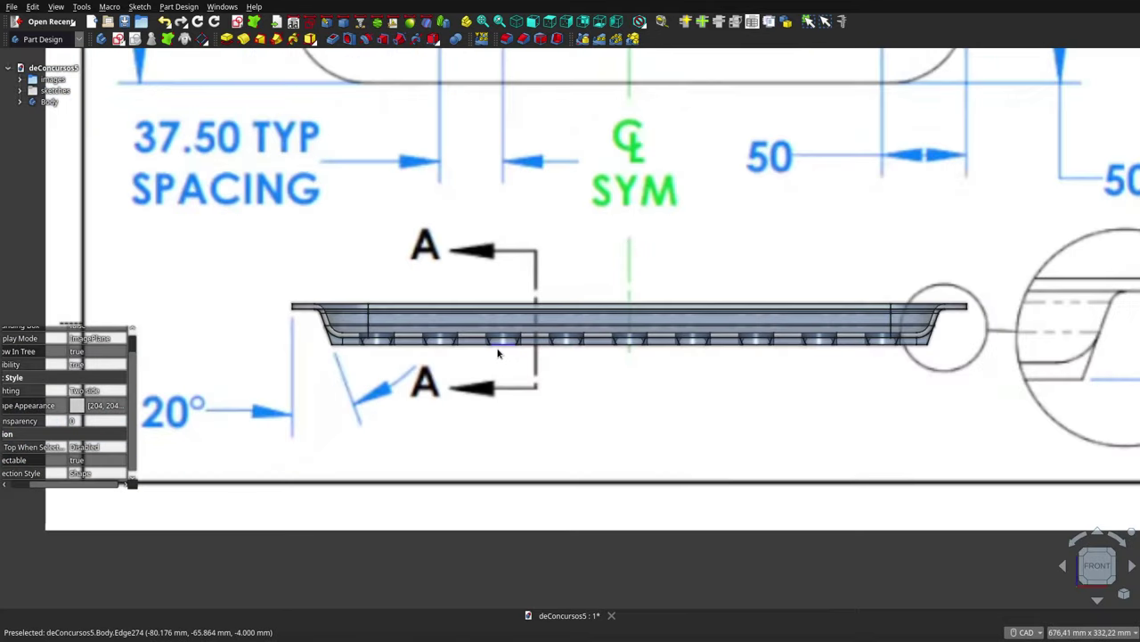
scroll(905, 355, "up", 2)
scroll(905, 355, "up", 1)
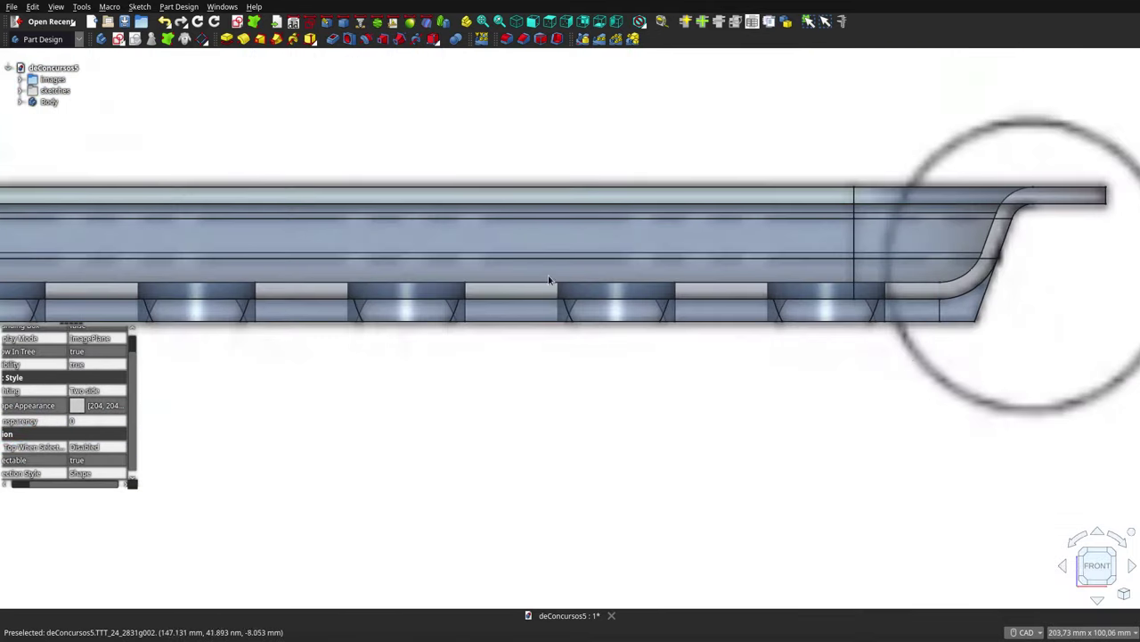
left_click(49, 101)
key("space")
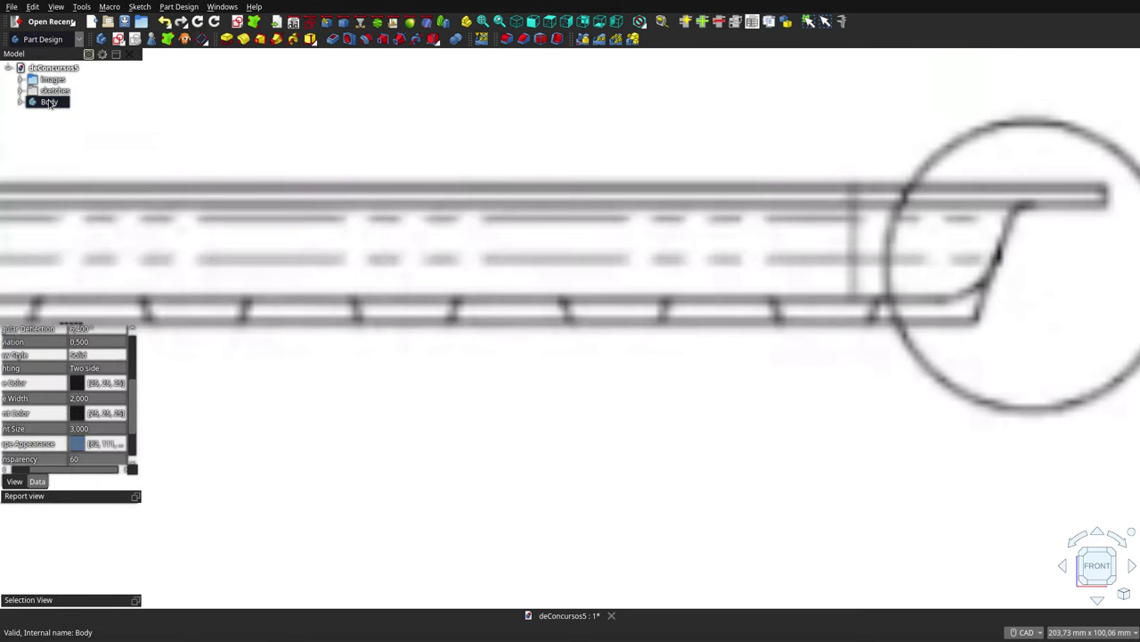
key("space")
key("space")
key("space")
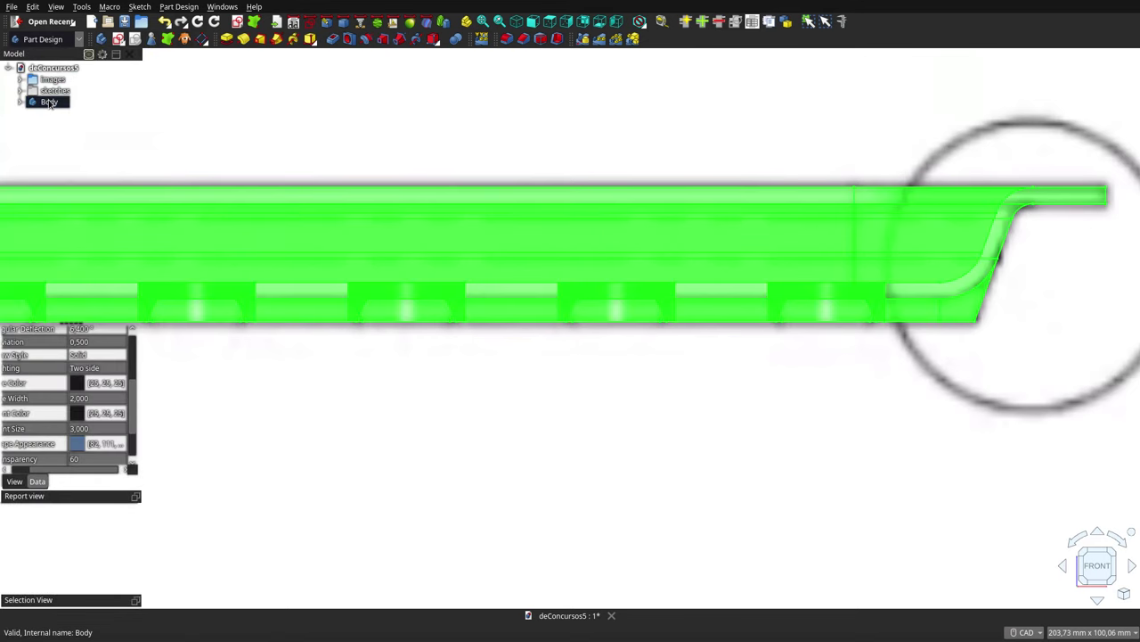
key("space")
scroll(504, 236, "down", 2)
scroll(520, 240, "down", 2)
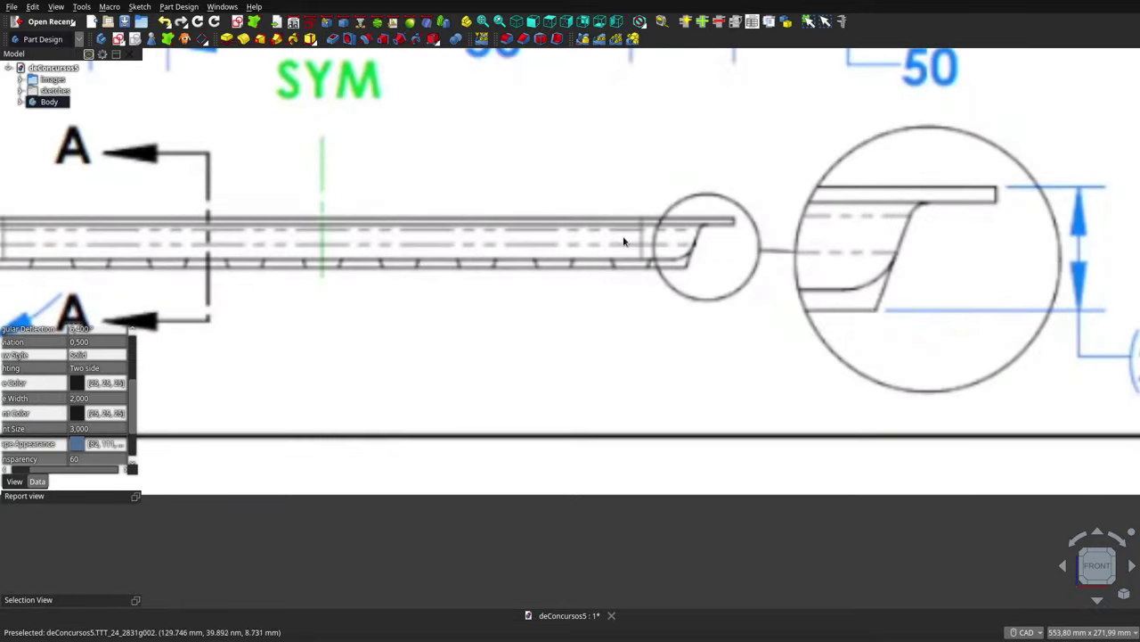
scroll(623, 236, "down", 2)
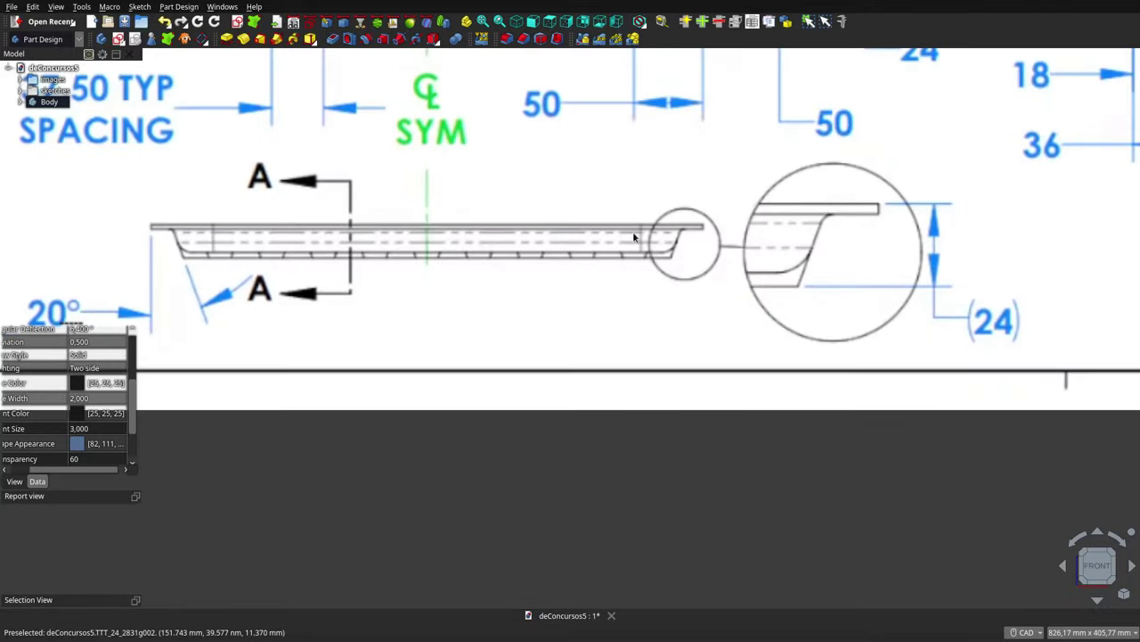
Switch to Top view, deselect Body, and zoom around the 45-hole grid against the plan drawing
left_click(550, 22)
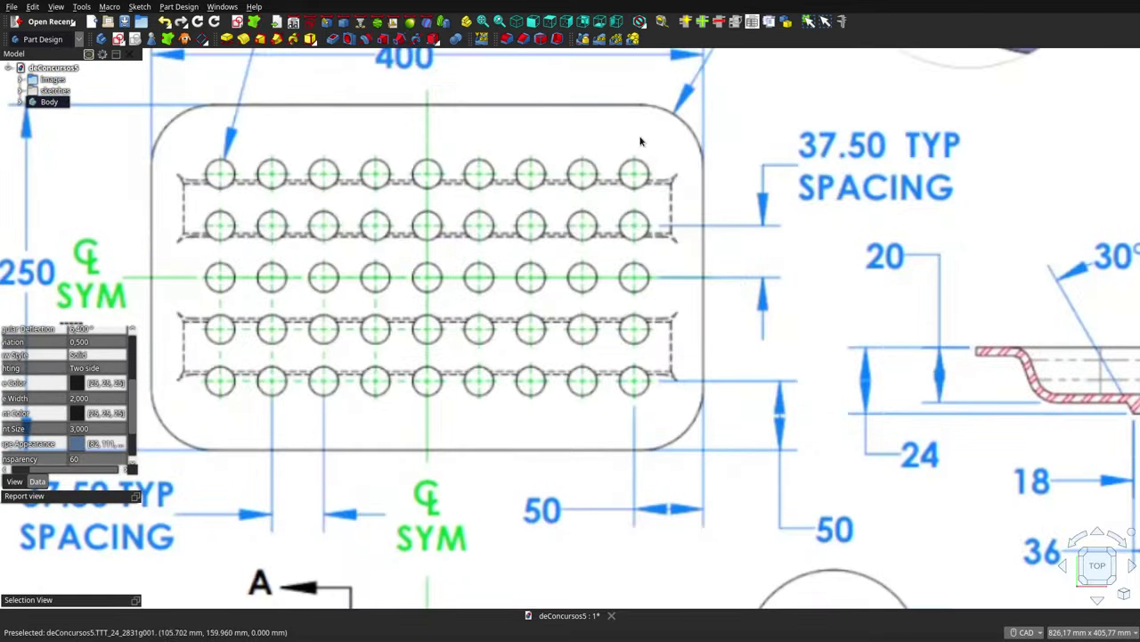
scroll(548, 240, "down", 2)
scroll(736, 301, "down", 2)
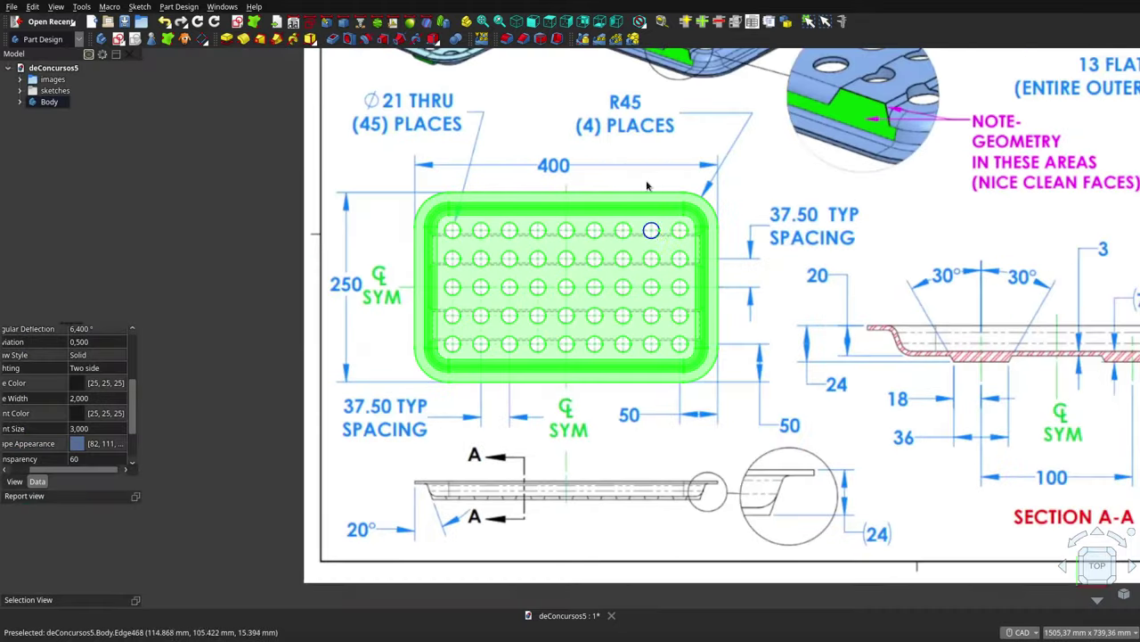
left_click(499, 228)
scroll(443, 224, "up", 3)
scroll(443, 224, "up", 2)
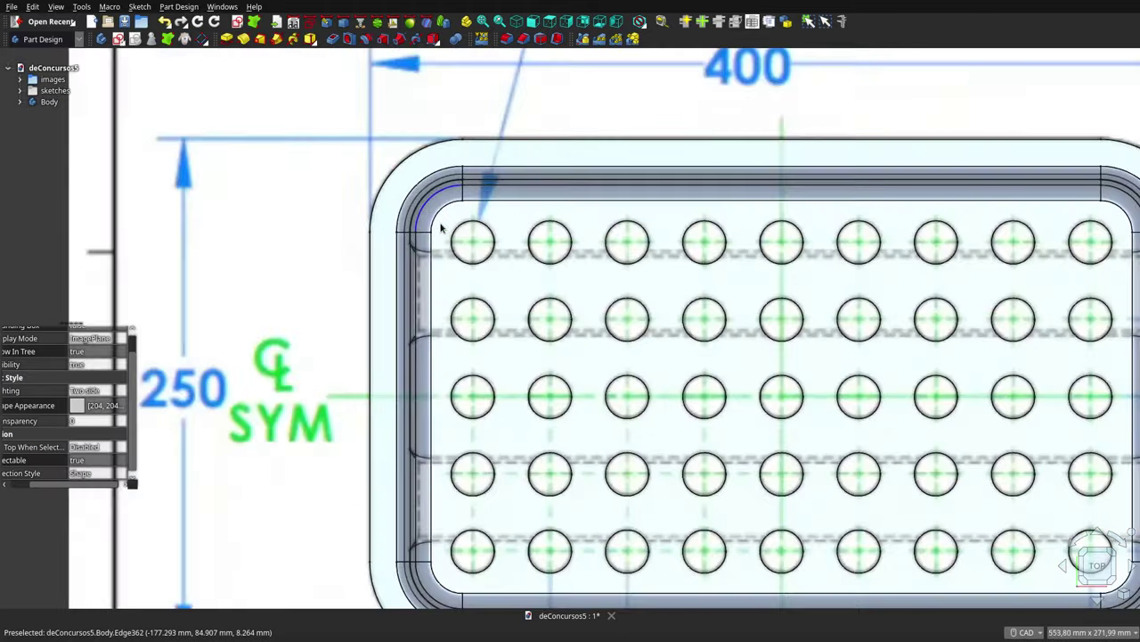
scroll(440, 224, "up", 2)
scroll(440, 229, "down", 2)
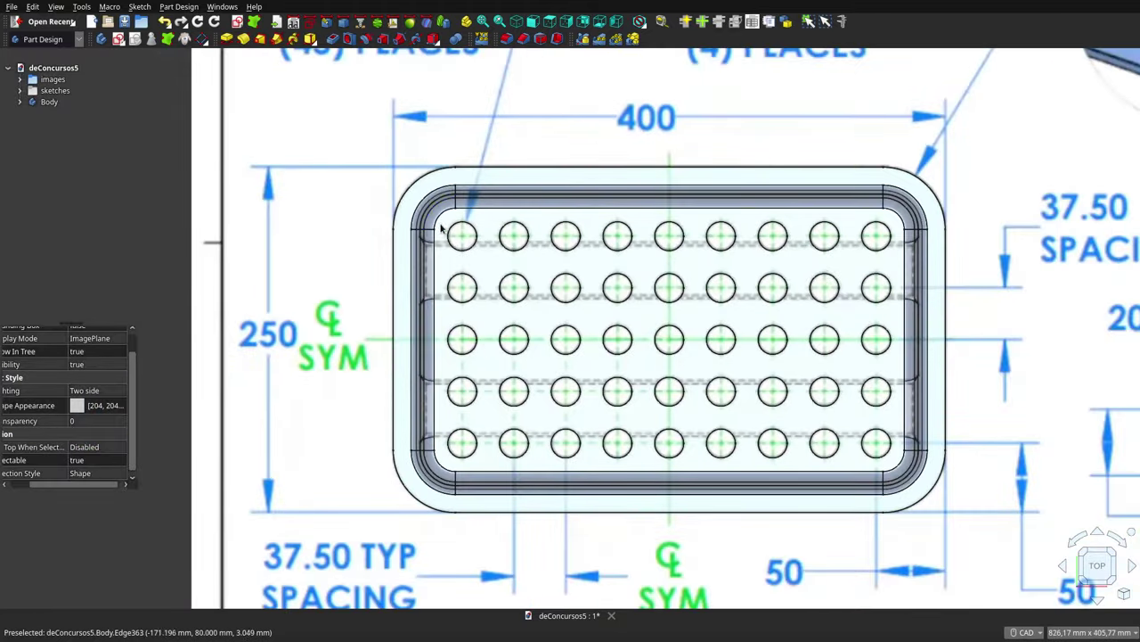
scroll(419, 316, "up", 3)
scroll(419, 317, "up", 2)
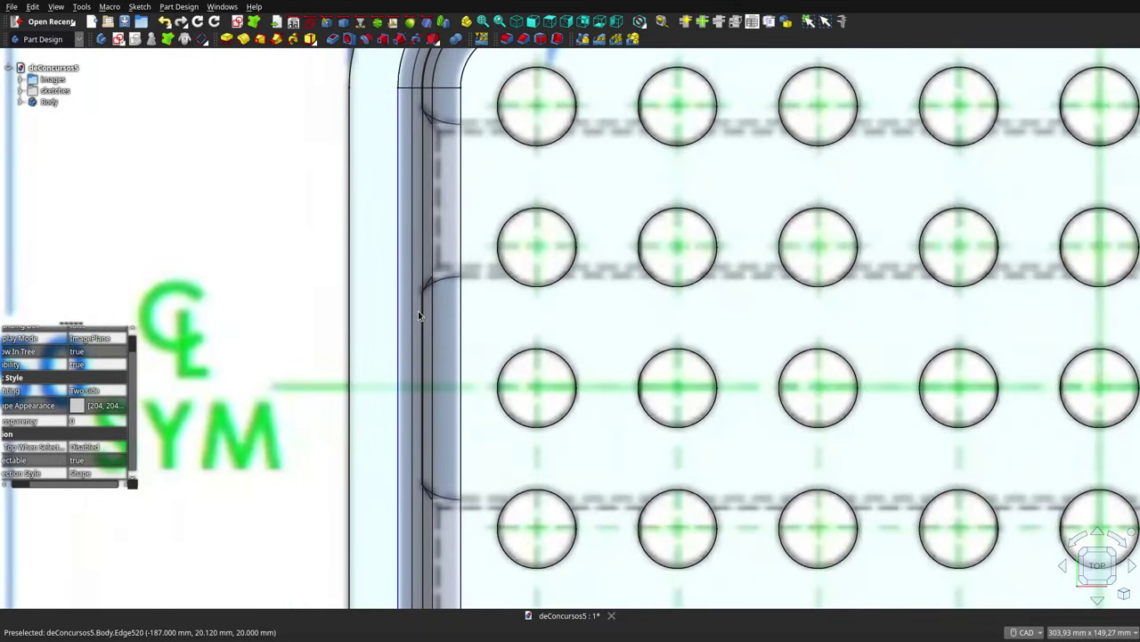
scroll(418, 316, "down", 3)
scroll(419, 316, "down", 2)
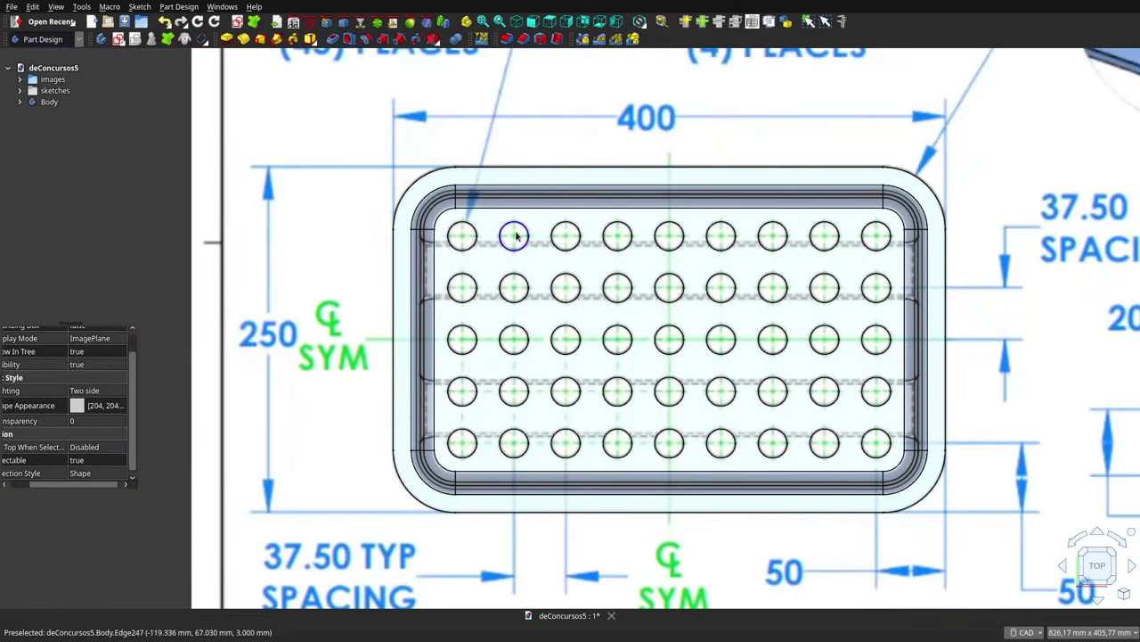
From below, toggle the drawing image and tray Body to compare the underside, then face Right view
left_click(597, 25)
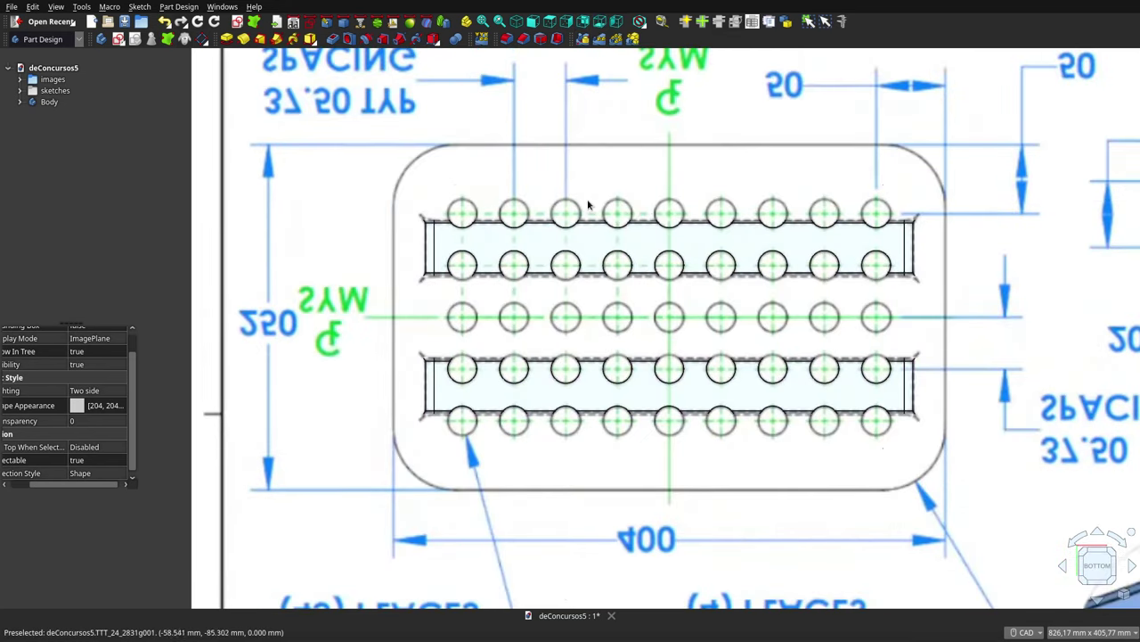
key("space")
key("space")
left_click(580, 224)
key("space")
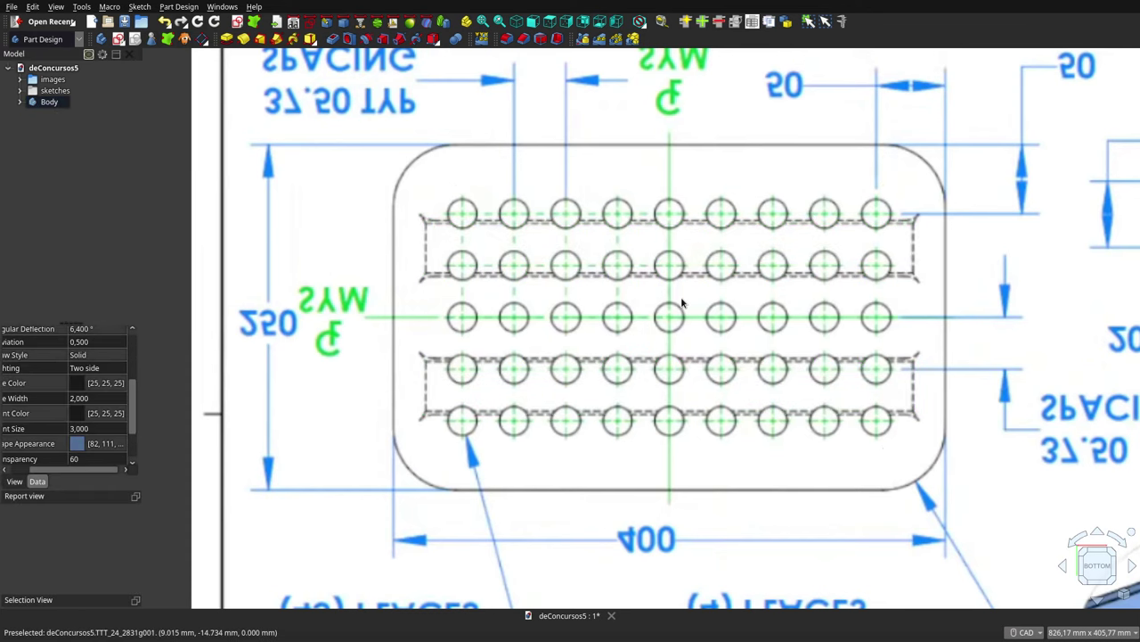
key("space")
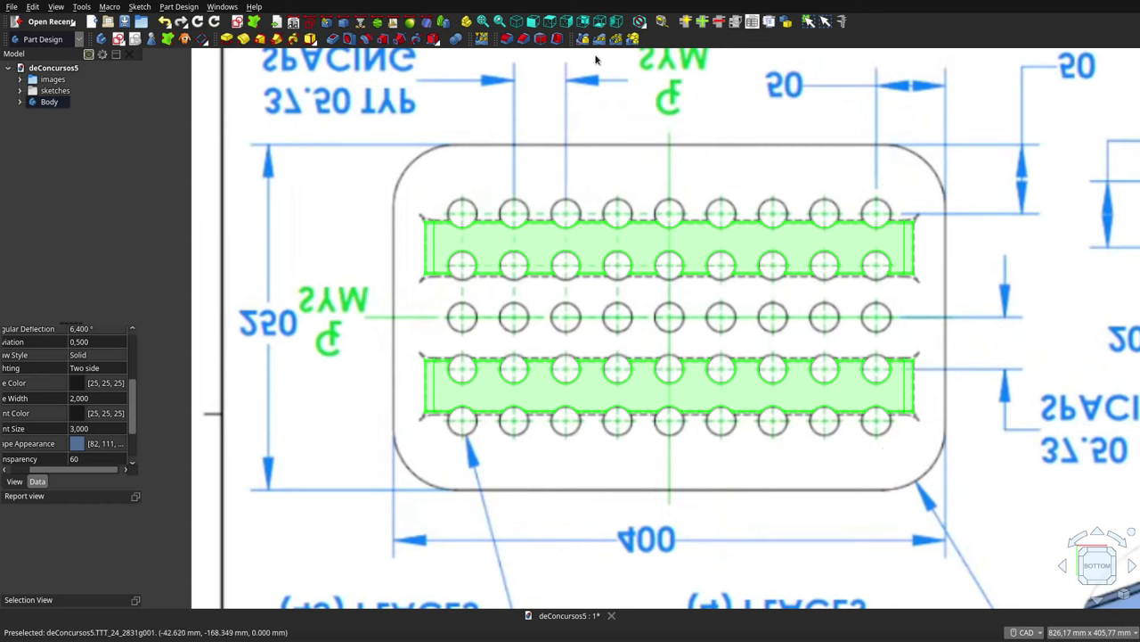
left_click(566, 23)
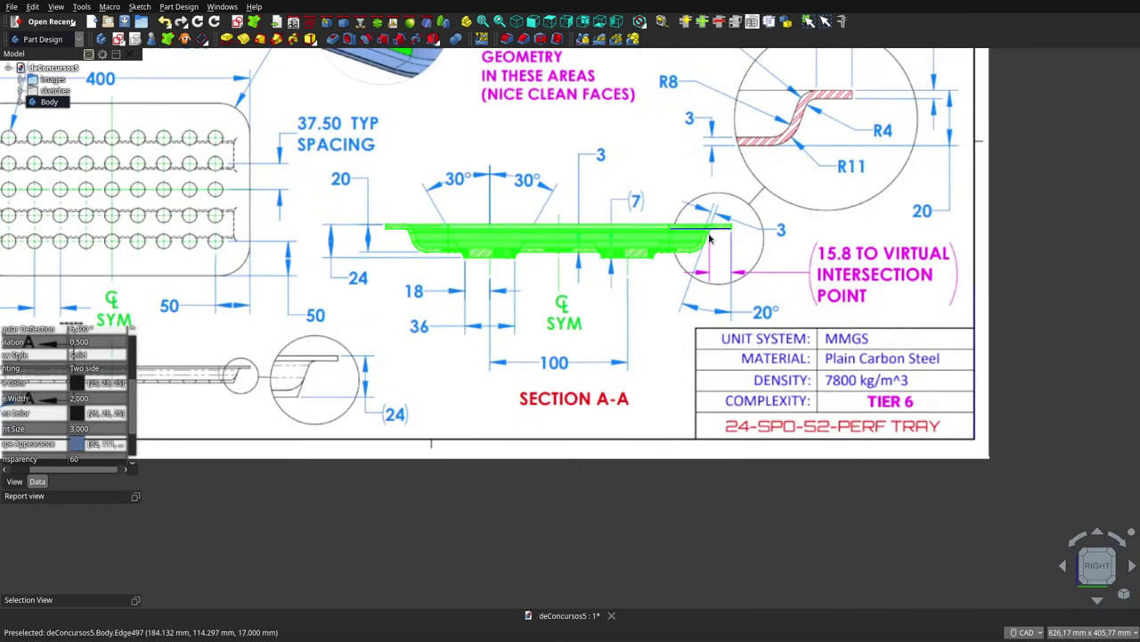
Zoom onto Section A-A, toggle the tray Body to compare, then fit the whole sheet with V,F
left_click(445, 196)
scroll(420, 241, "up", 4)
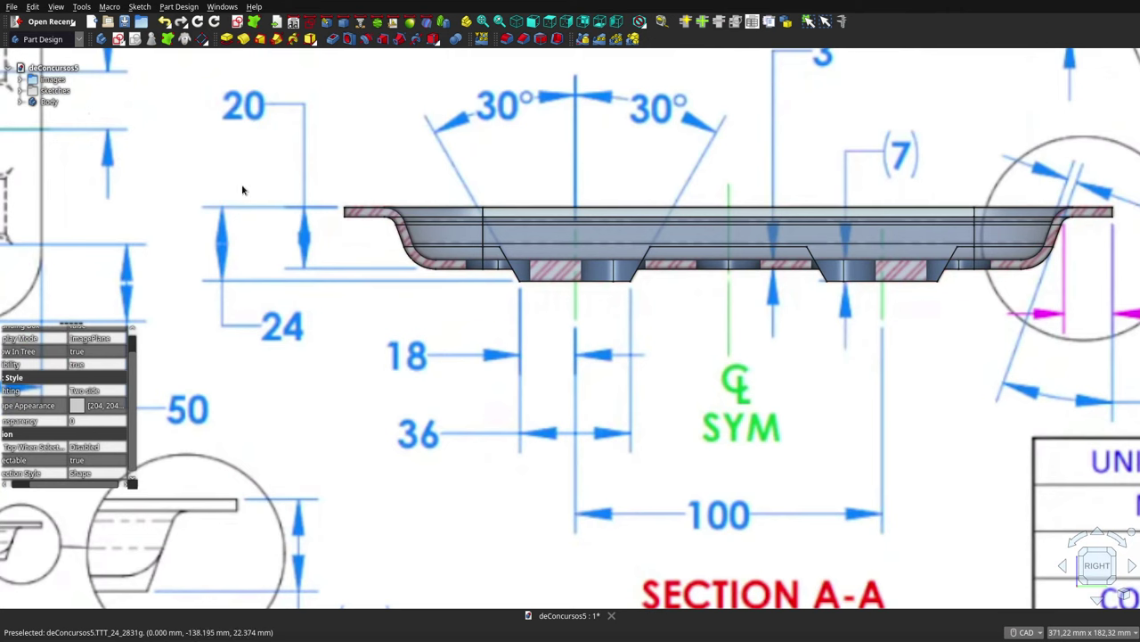
left_click(49, 103)
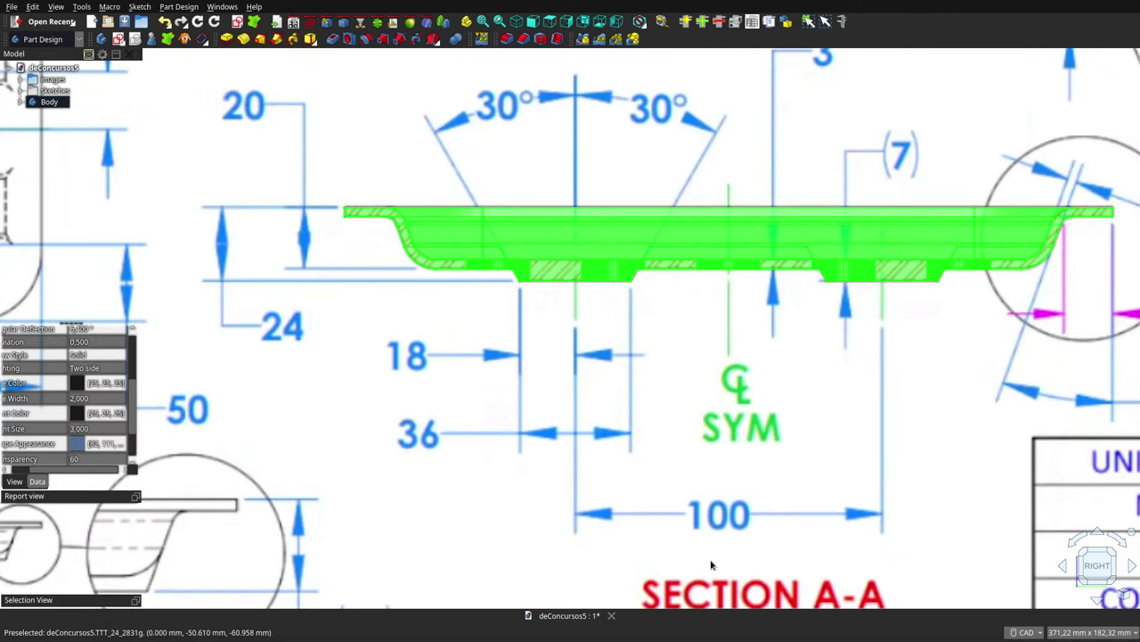
left_click(758, 545)
key("space")
key("space")
key("space")
key("space")
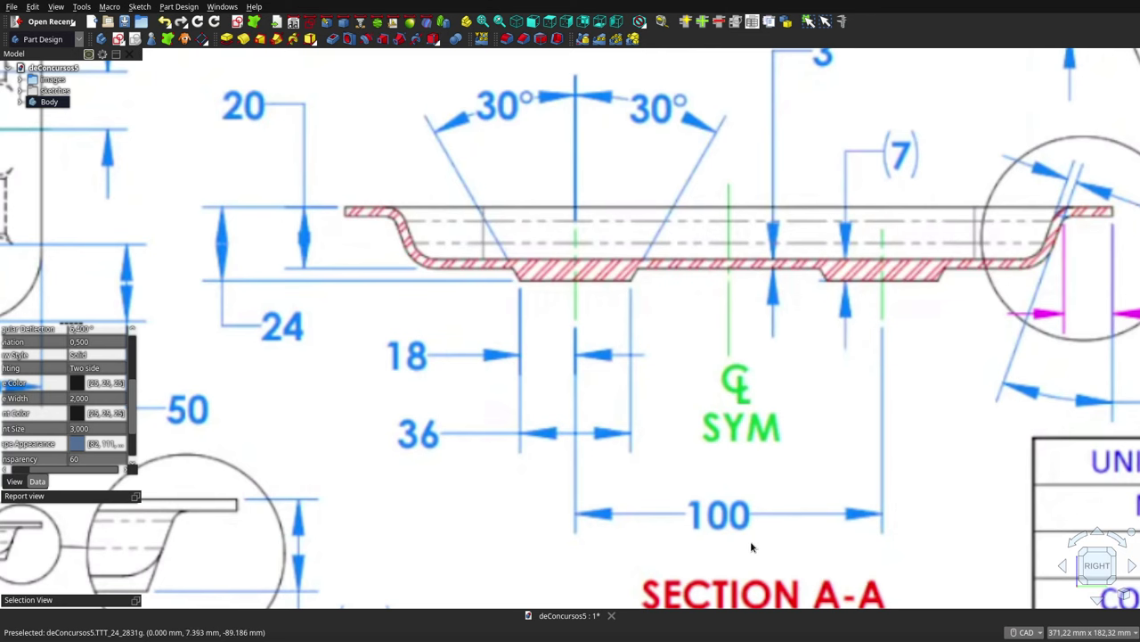
scroll(710, 482, "down", 1)
key("v")
key("f")
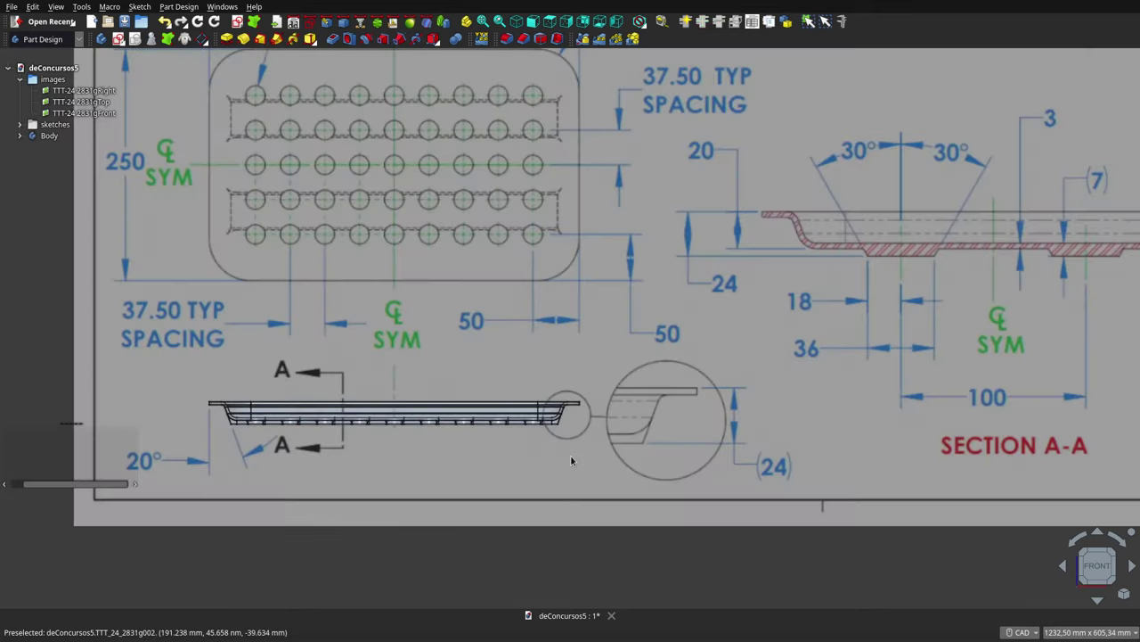
Inspect the hole pattern in slightly tilted Top and Bottom views, finishing in Right view
mouse_move(604, 299)
middle_mouse_down()
mouse_move(610, 269)
mouse_move(522, 346)
mouse_move(614, 343)
mouse_move(535, 303)
middle_mouse_up()
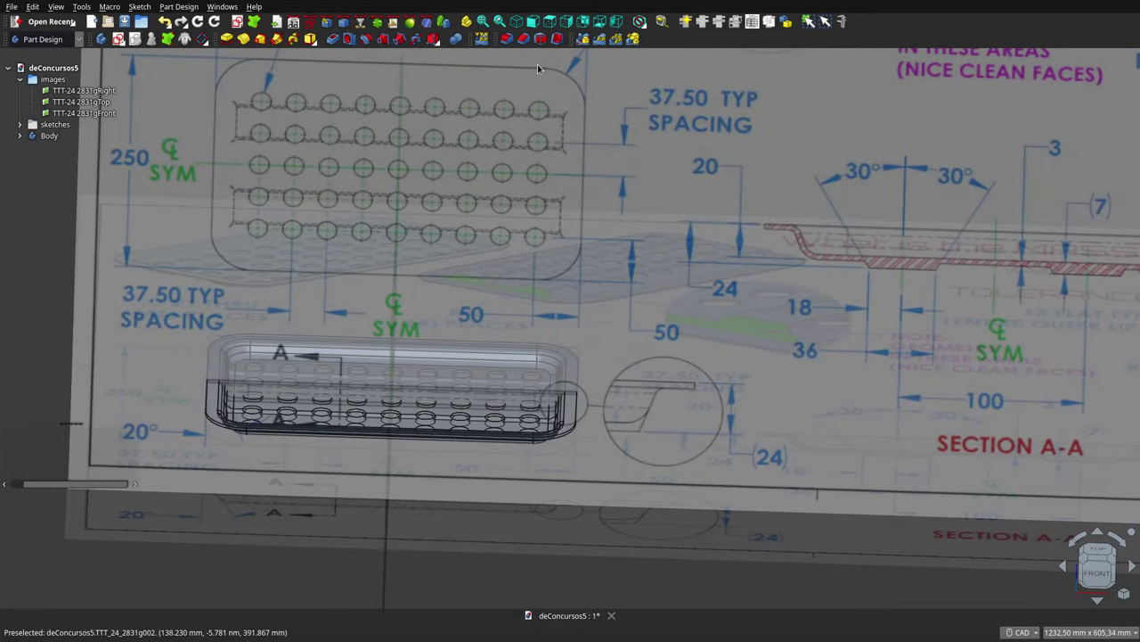
left_click(549, 22)
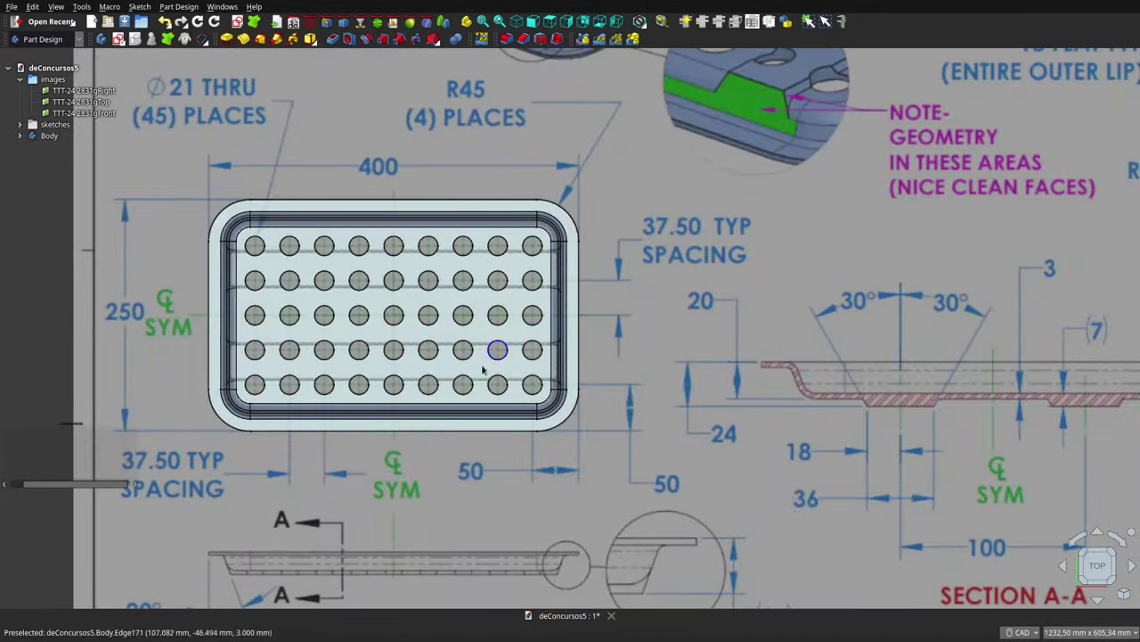
mouse_move(465, 349)
middle_mouse_down()
mouse_move(450, 347)
mouse_move(530, 251)
middle_mouse_up()
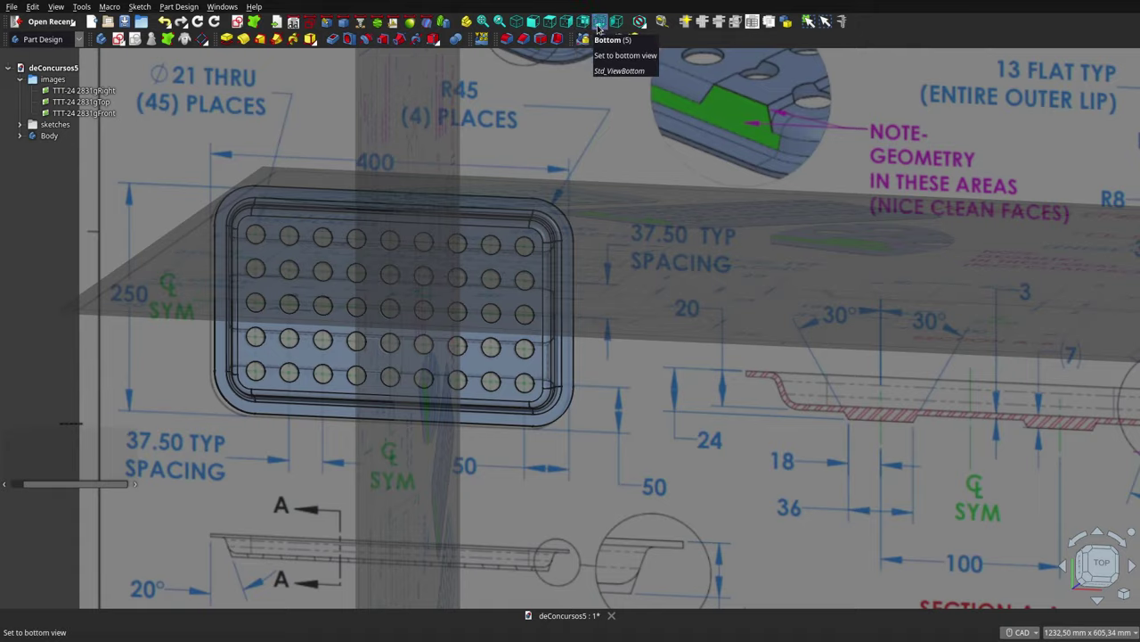
left_click(599, 27)
mouse_move(446, 365)
middle_mouse_down()
mouse_move(454, 374)
mouse_move(391, 304)
mouse_move(396, 320)
middle_mouse_up()
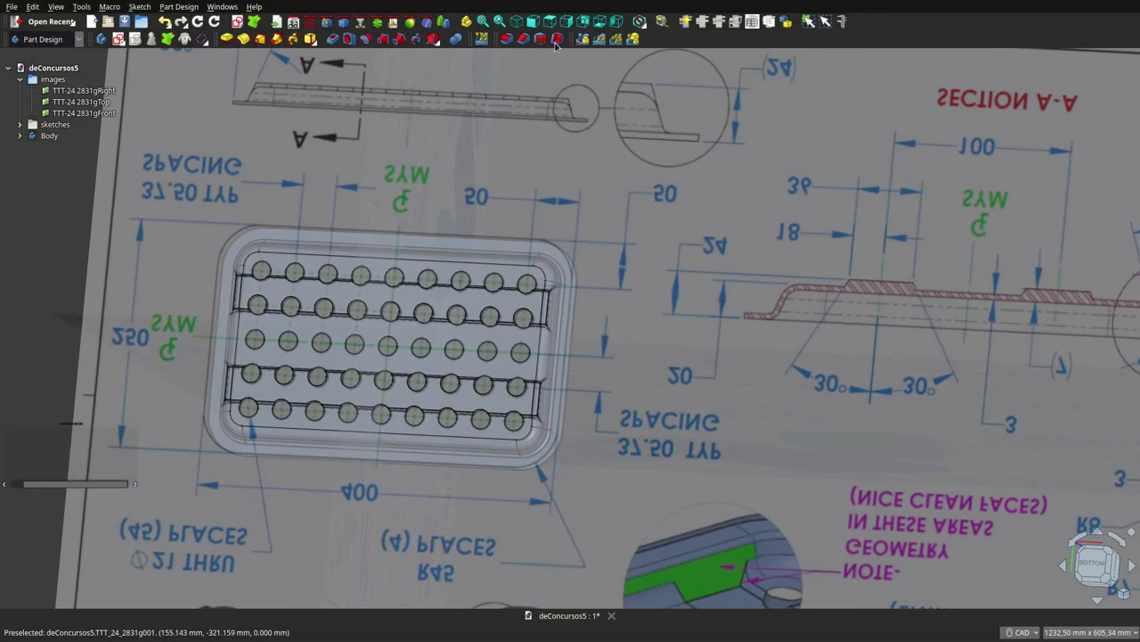
left_click(569, 20)
Zoom into Section A-A, orbit slightly, snap back to Right view, and select Body in the tree
scroll(855, 398, "down", 2)
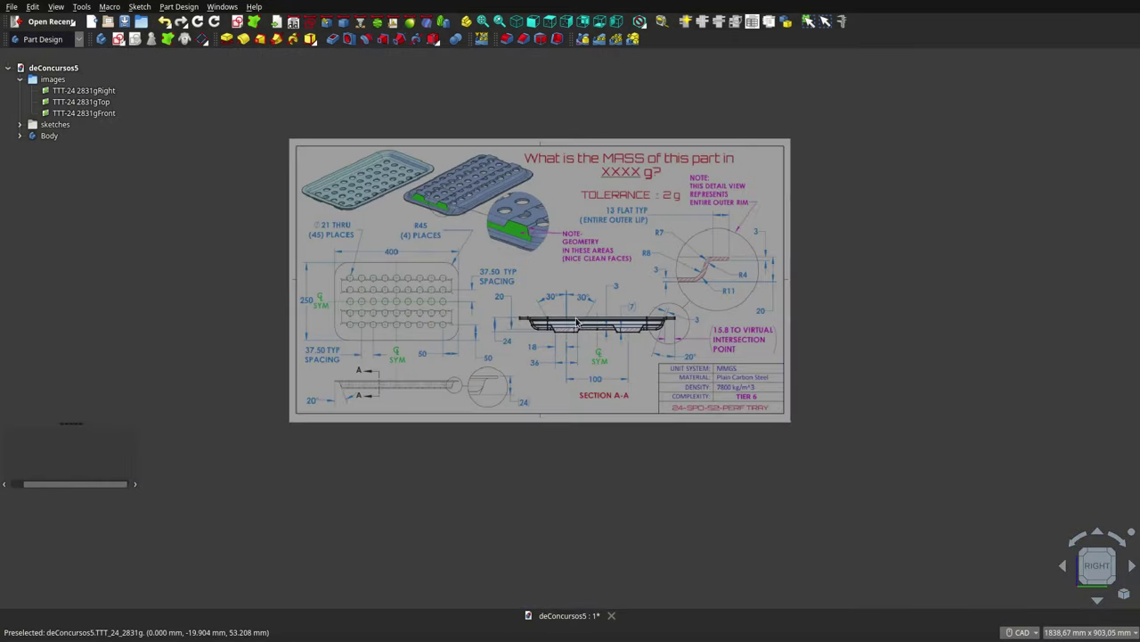
scroll(573, 335, "up", 5)
scroll(573, 335, "up", 2)
scroll(575, 333, "up", 3)
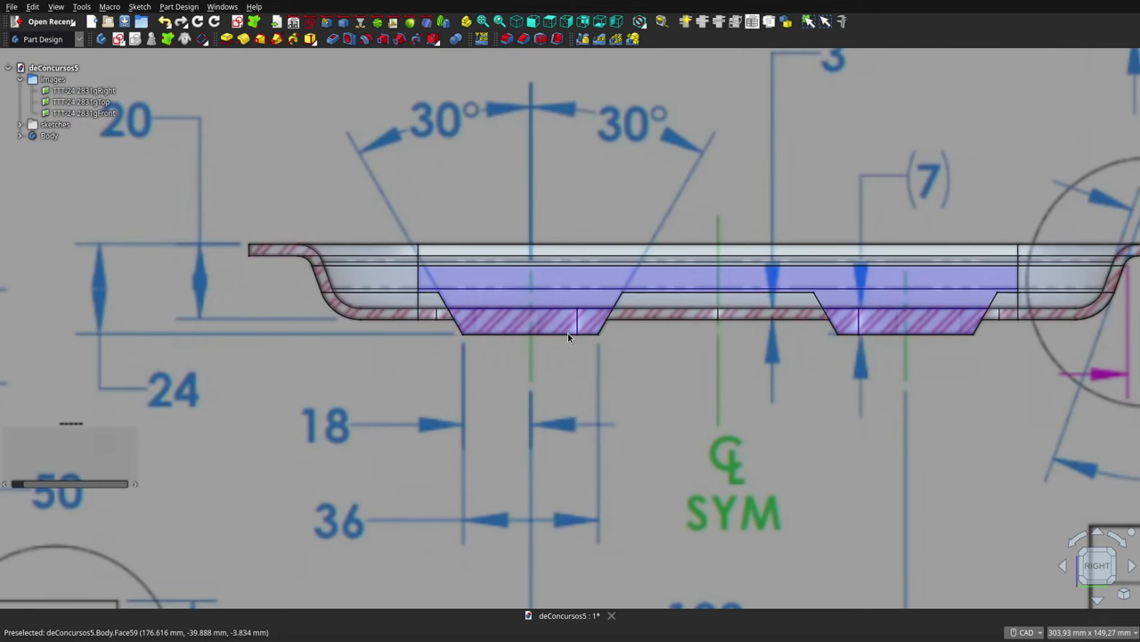
middle_click_drag(567, 334, 565, 331)
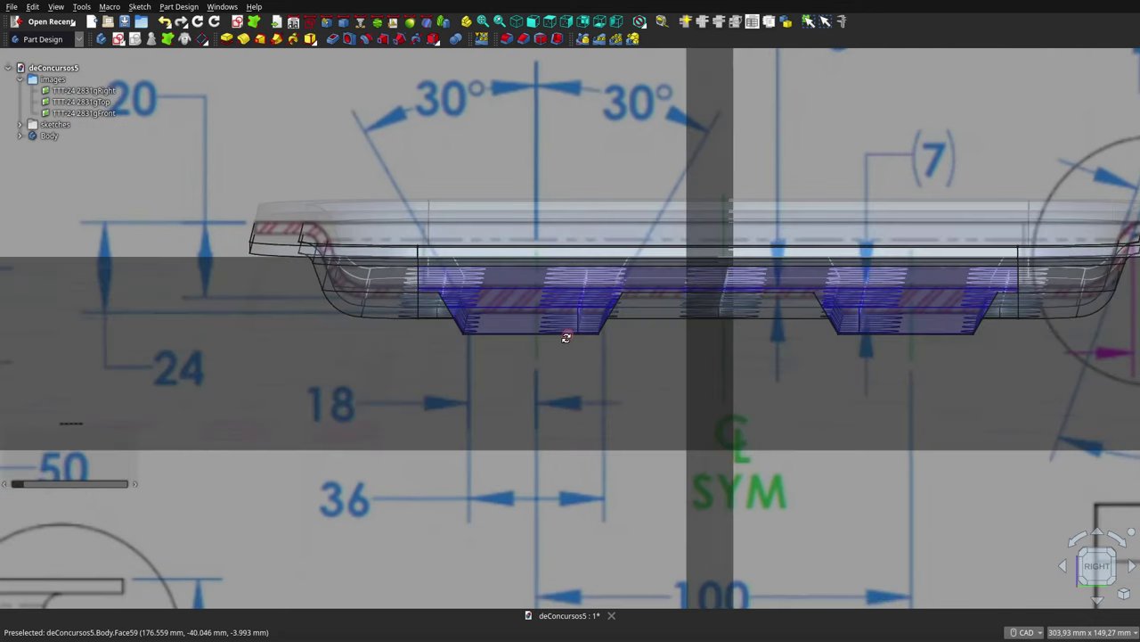
left_click(574, 19)
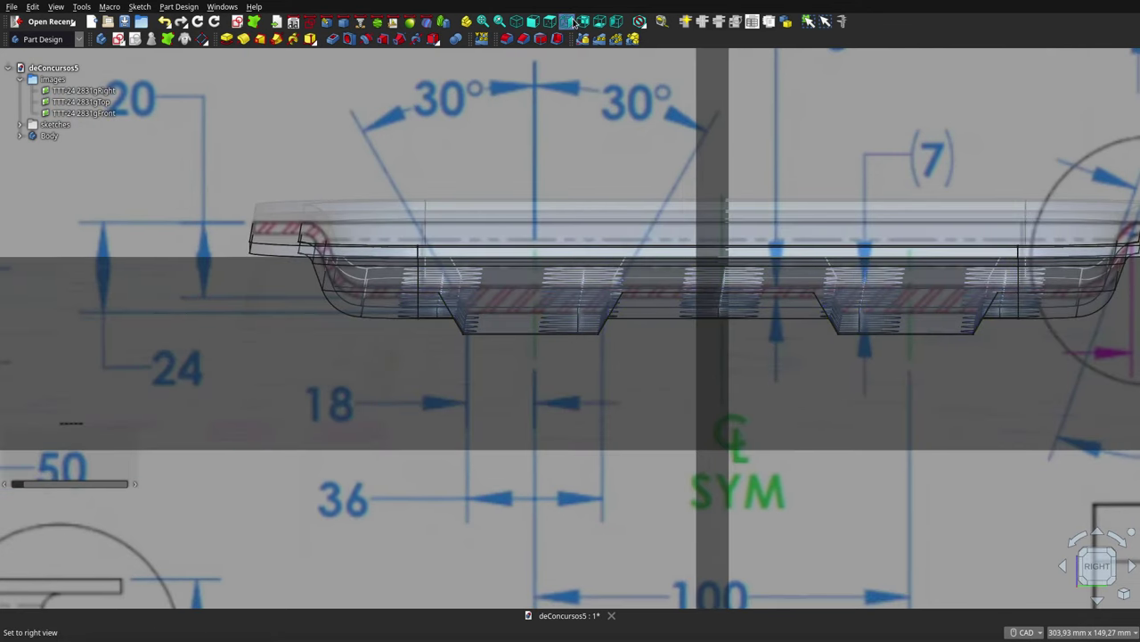
left_click(49, 136)
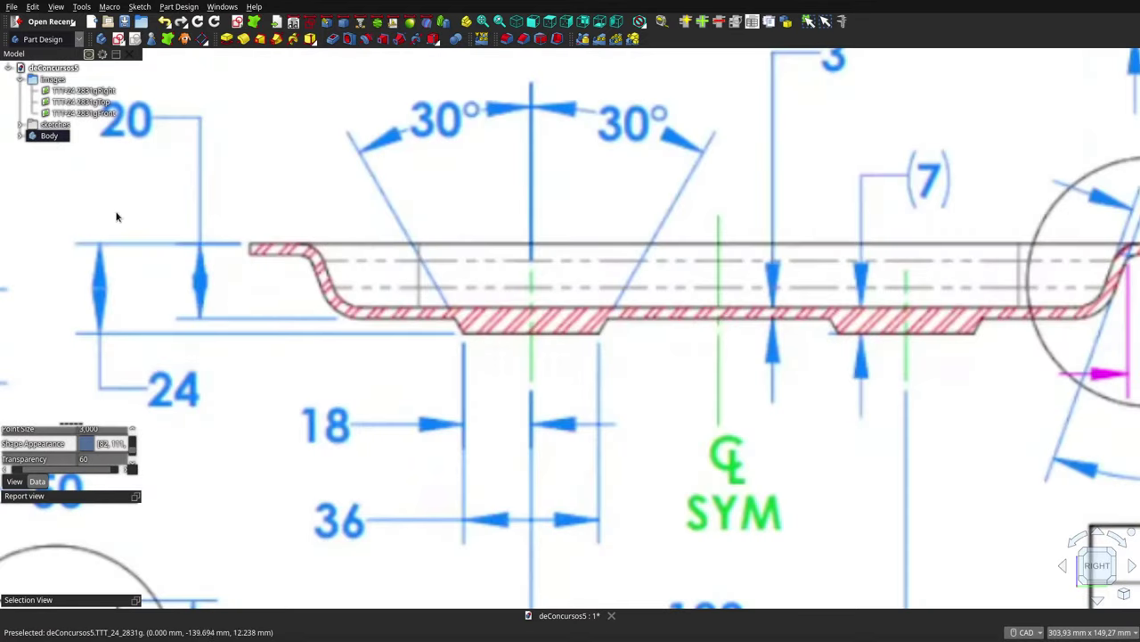
Zoom out to the full reference sheet and select the TTT-24 2831gRight image
scroll(425, 368, "down", 2)
scroll(425, 369, "down", 3)
scroll(548, 383, "down", 1)
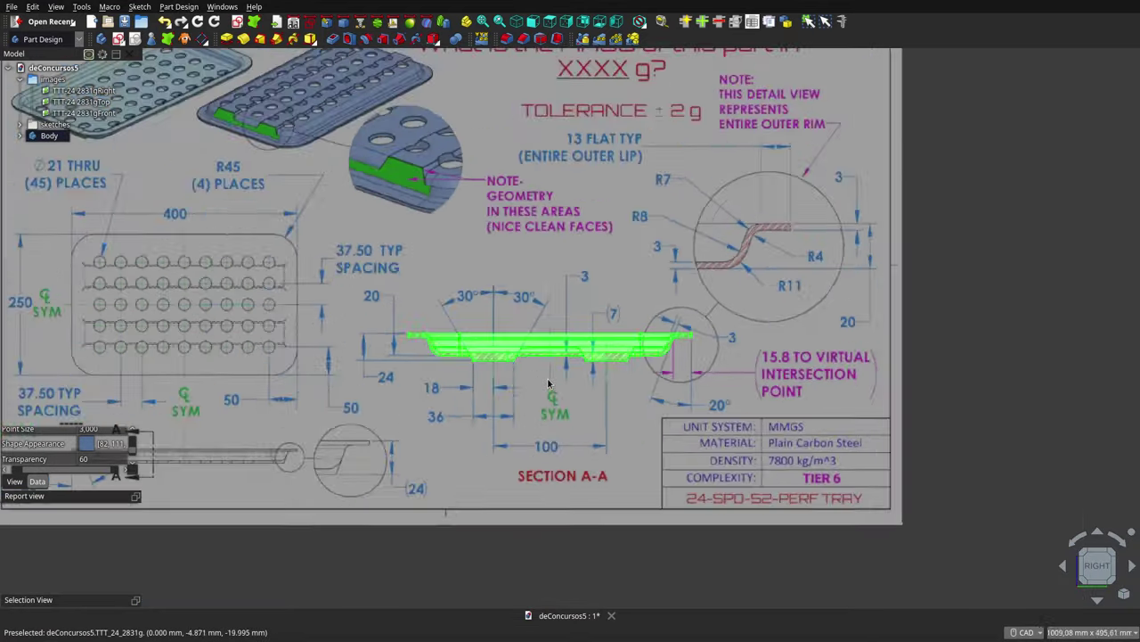
scroll(548, 383, "down", 2)
scroll(775, 393, "up", 3)
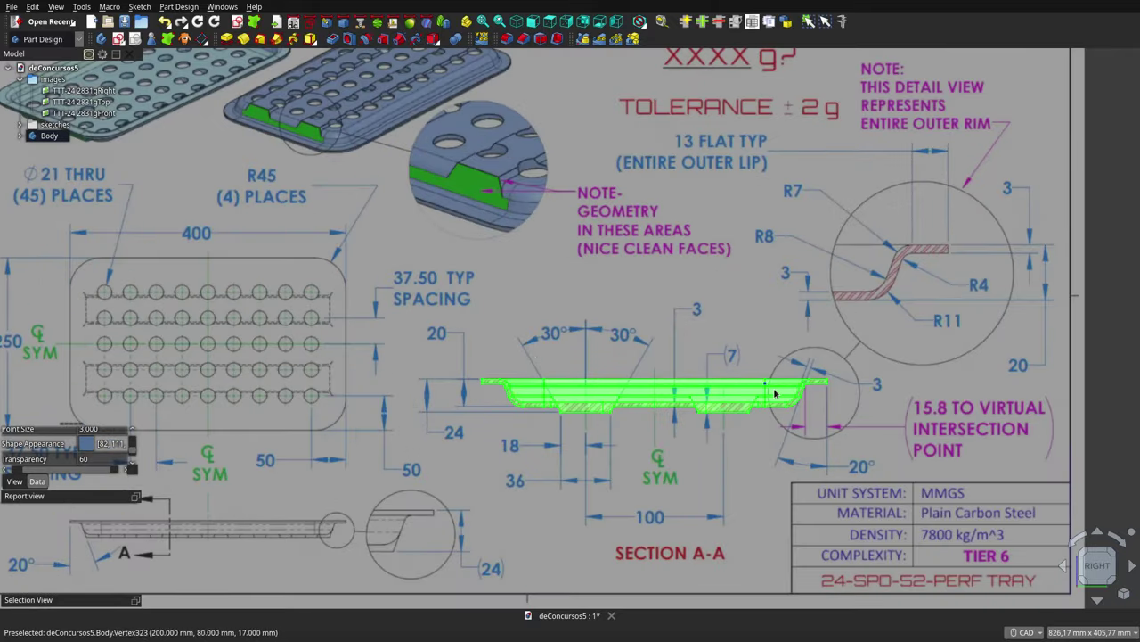
scroll(776, 393, "down", 3)
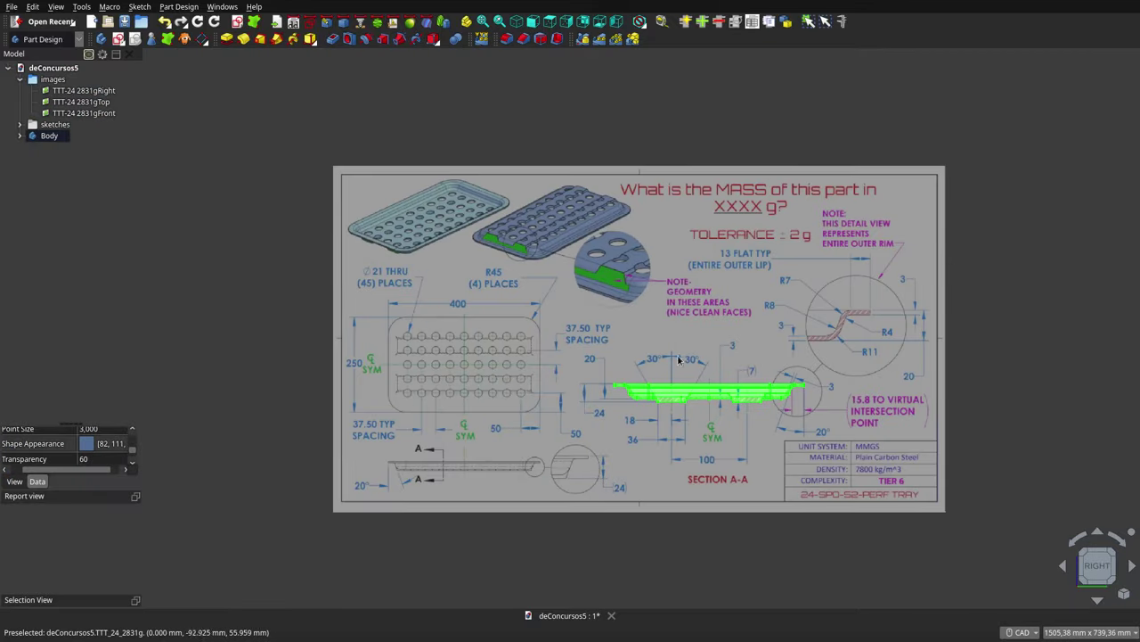
left_click(642, 365)
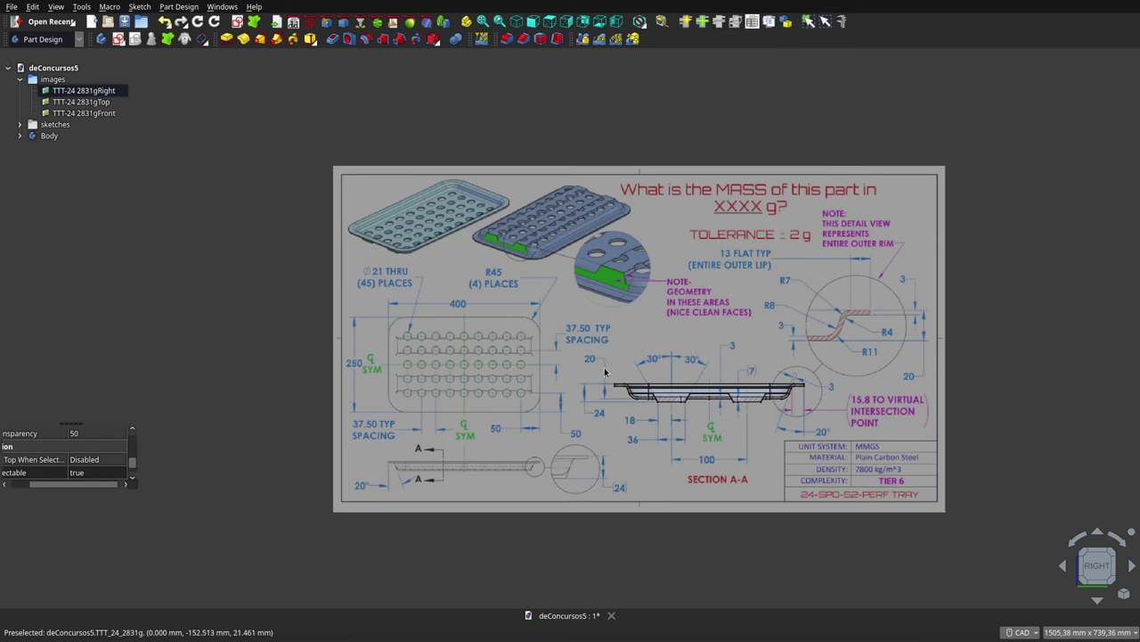
scroll(620, 366, "up", 2)
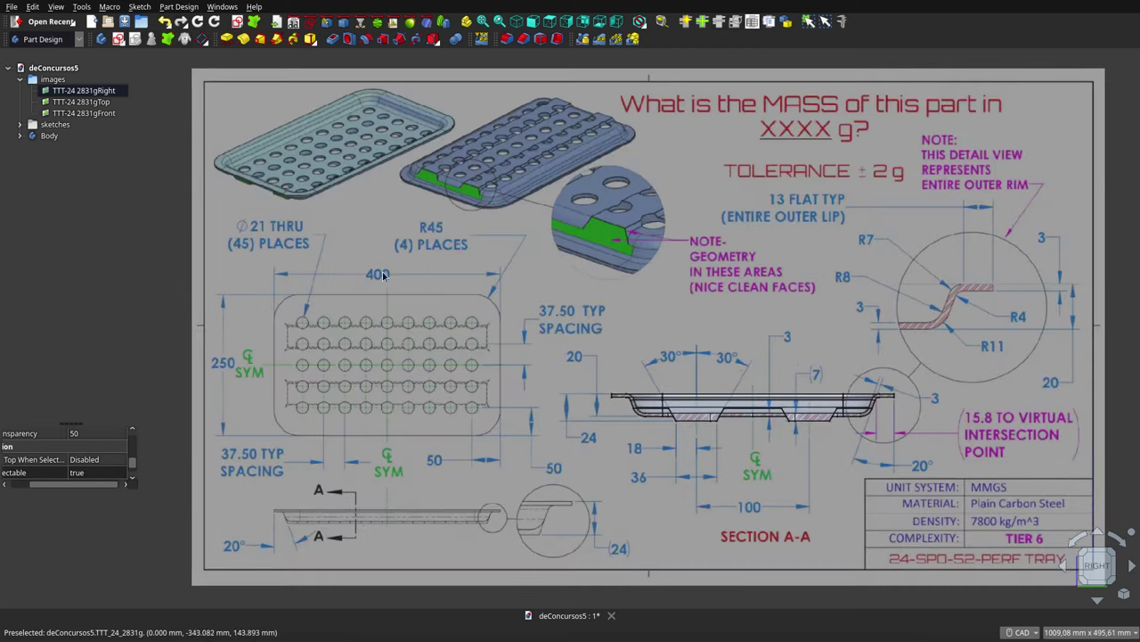
scroll(384, 274, "down", 2)
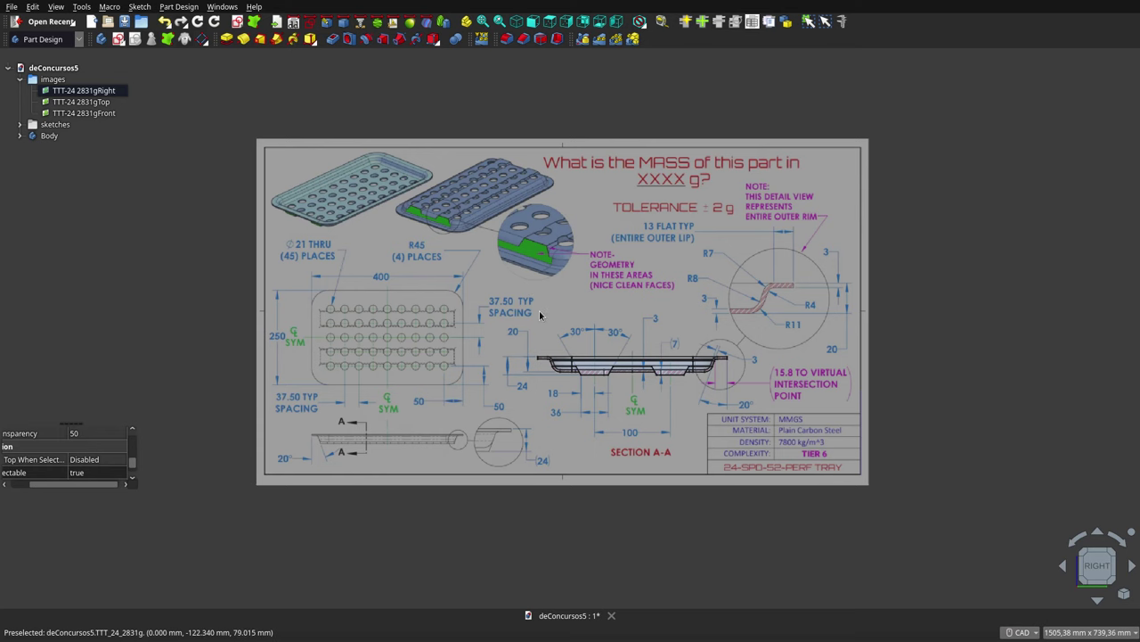
scroll(539, 315, "up", 1)
scroll(540, 303, "down", 1)
scroll(605, 315, "up", 2)
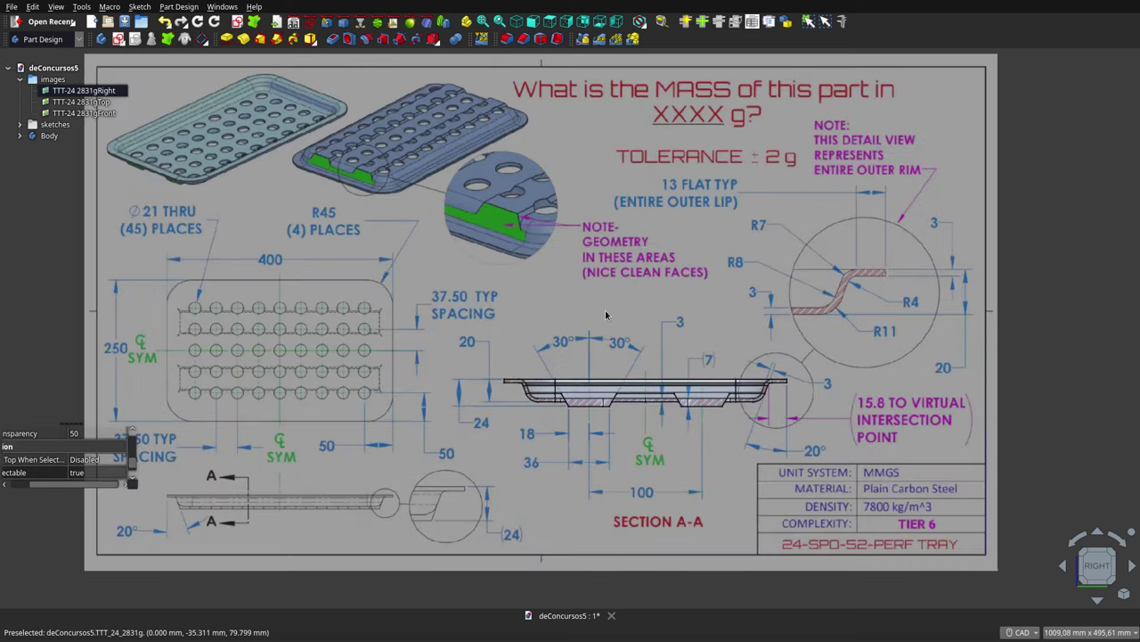
scroll(605, 315, "down", 2)
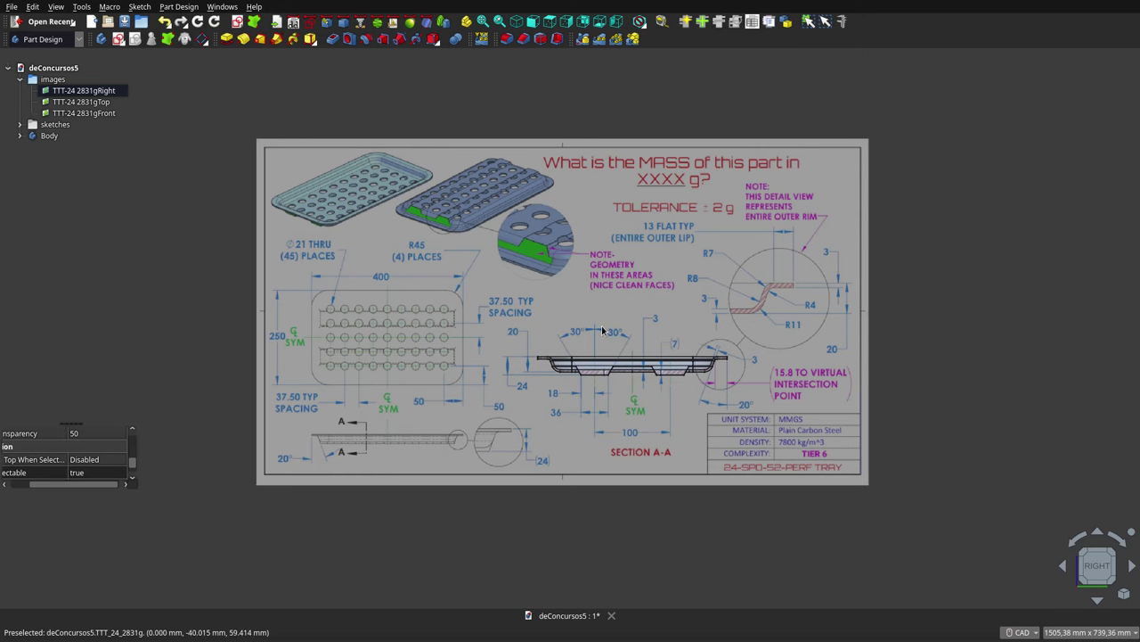
scroll(593, 348, "up", 3)
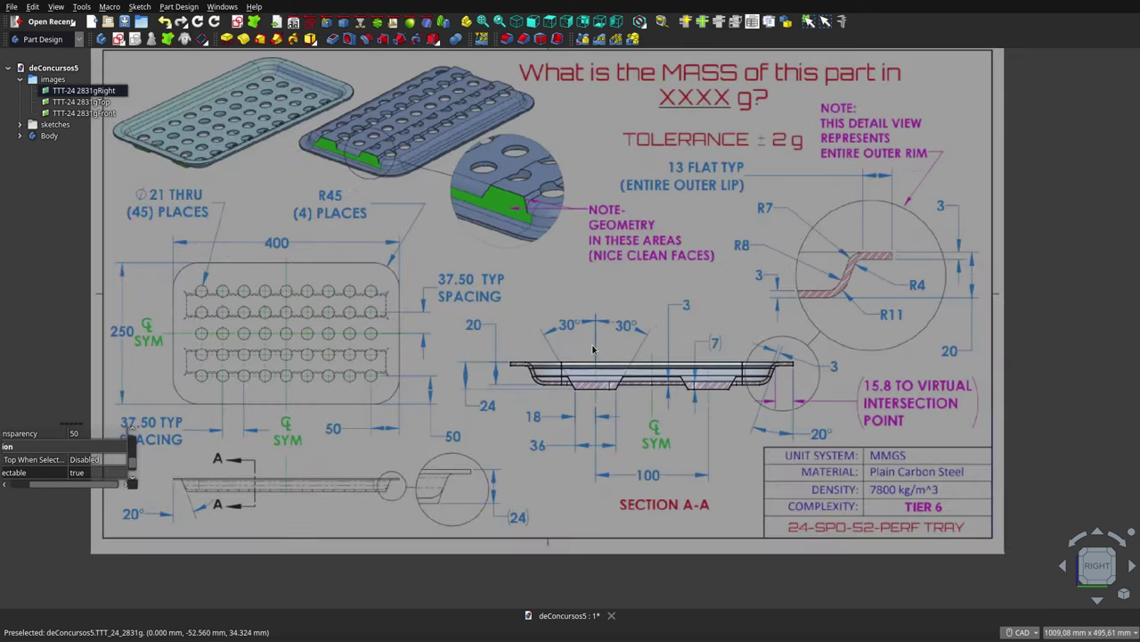
scroll(593, 349, "up", 2)
scroll(594, 348, "down", 2)
scroll(593, 348, "down", 3)
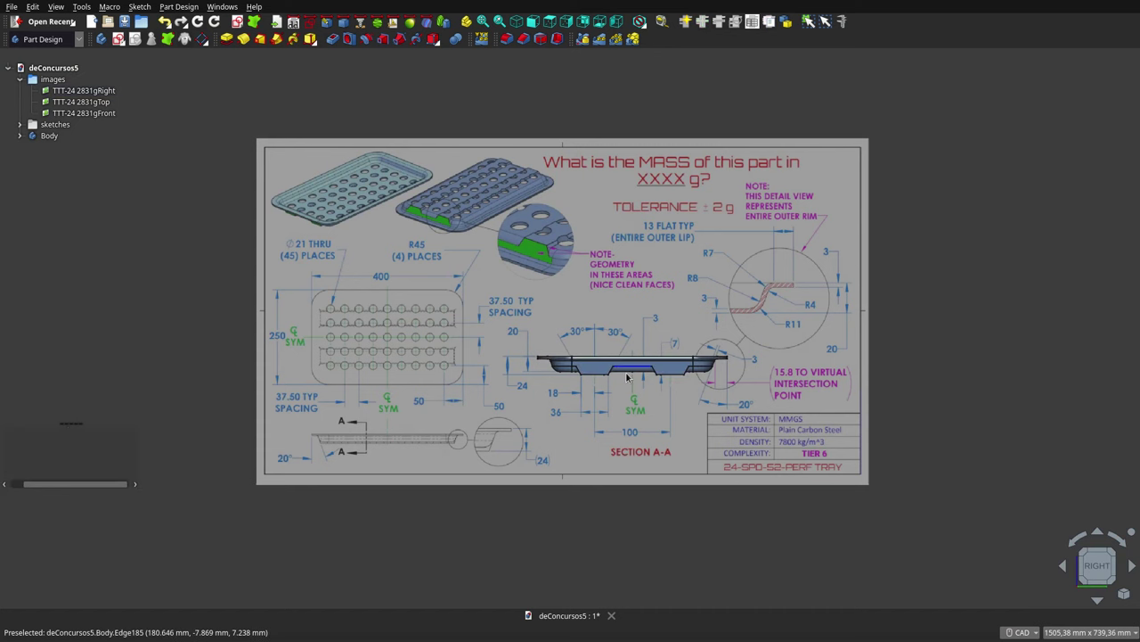
Orbit and zoom around the three reference image planes to an oblique front 3D view of the tray
mouse_move(628, 378)
middle_mouse_down()
mouse_move(680, 418)
mouse_move(683, 466)
mouse_move(650, 416)
middle_mouse_up()
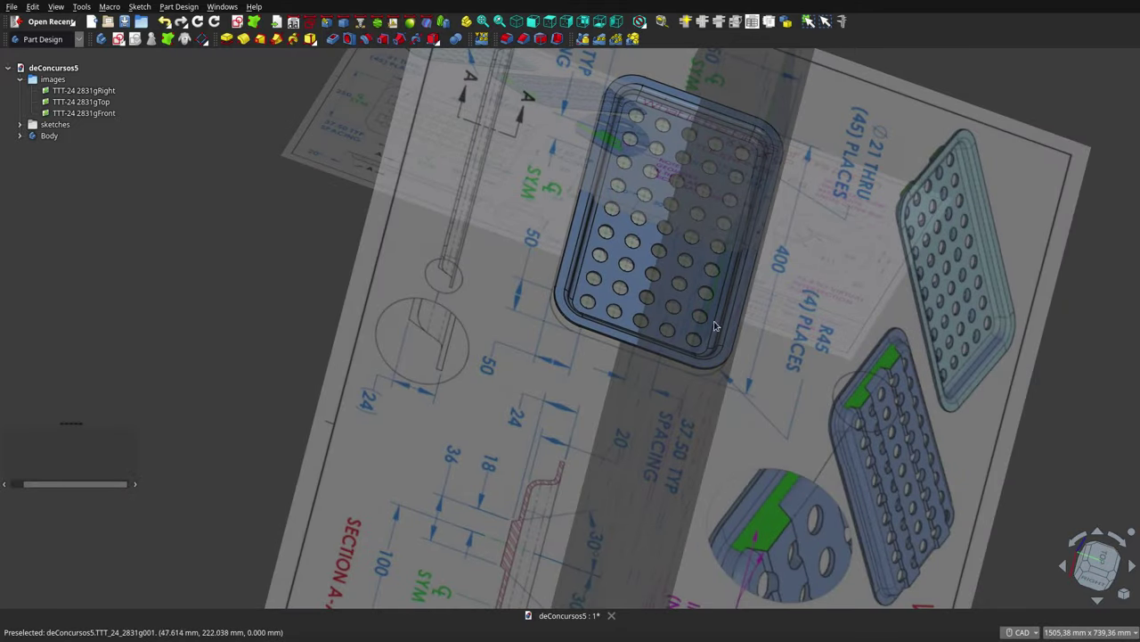
mouse_move(714, 326)
middle_mouse_down()
mouse_move(683, 365)
mouse_move(701, 294)
mouse_move(769, 293)
mouse_move(660, 241)
mouse_move(596, 237)
mouse_move(677, 334)
middle_mouse_up()
scroll(573, 341, "down", 3)
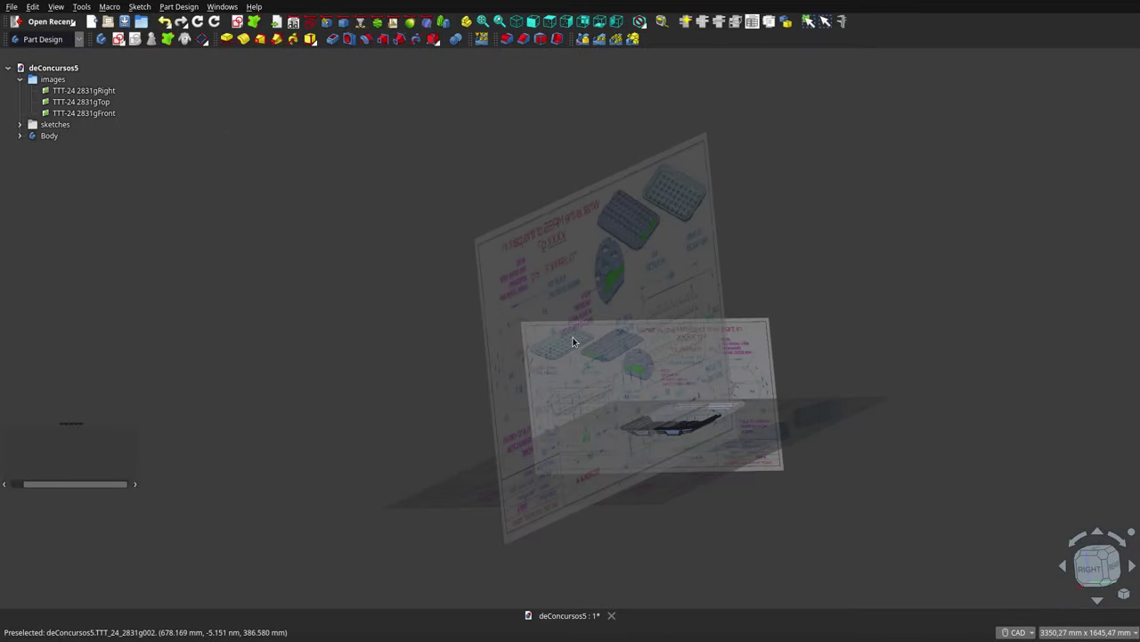
mouse_move(573, 341)
middle_mouse_down()
mouse_move(682, 369)
mouse_move(682, 427)
mouse_move(677, 392)
mouse_move(606, 473)
mouse_move(542, 440)
mouse_move(470, 338)
mouse_move(923, 314)
mouse_move(891, 317)
middle_mouse_up()
scroll(710, 366, "up", 5)
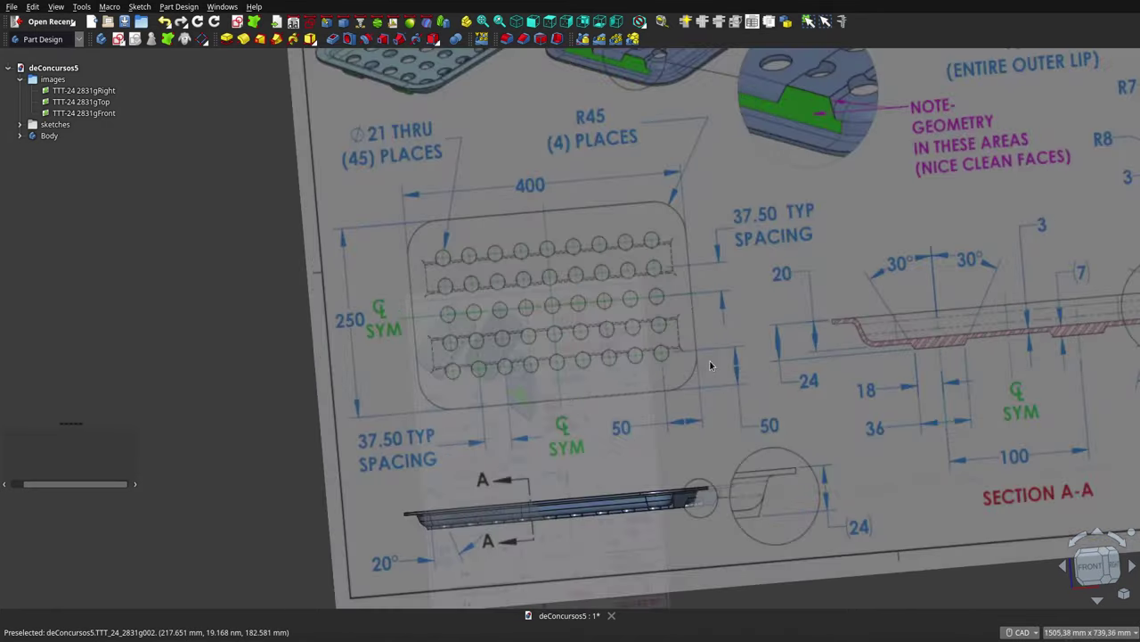
scroll(710, 366, "down", 2)
mouse_move(700, 351)
middle_mouse_down()
mouse_move(703, 382)
mouse_move(870, 402)
mouse_move(886, 323)
mouse_move(644, 407)
mouse_move(818, 396)
mouse_move(841, 352)
middle_mouse_up()
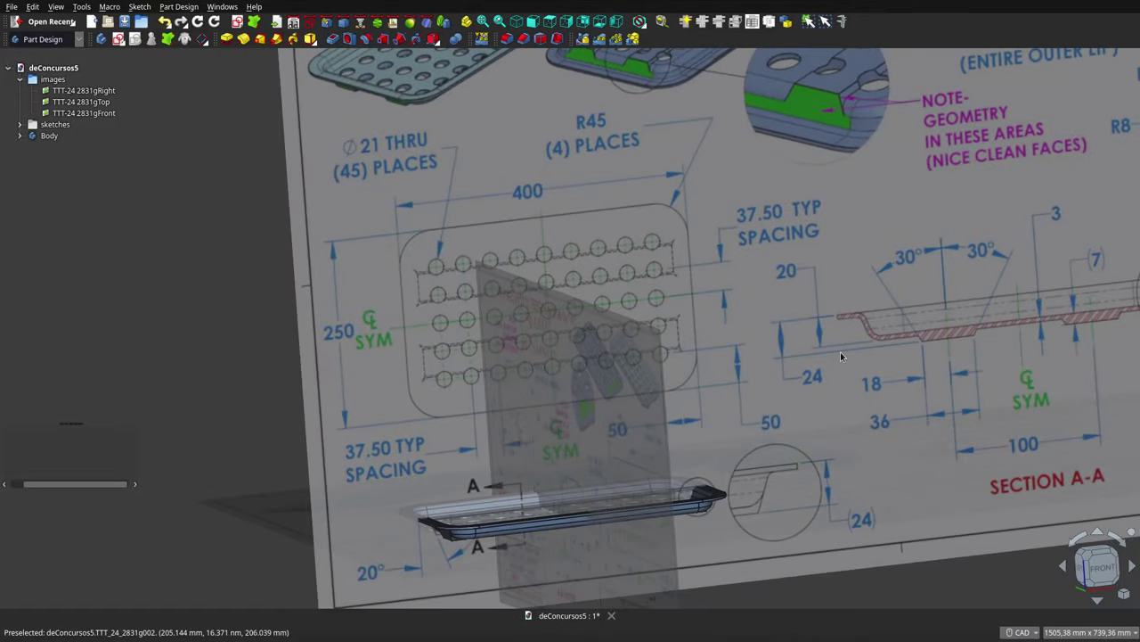